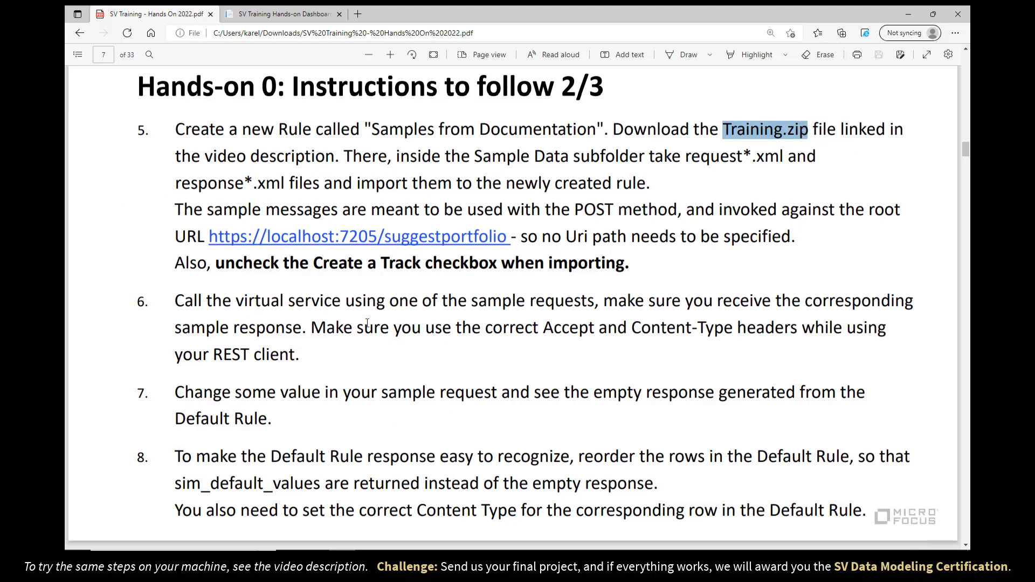
# Step: Open the Sample Data folder inside Downloads\Training in File Explorer and look over the numbered request and response XML files
pyautogui.click(368, 559)
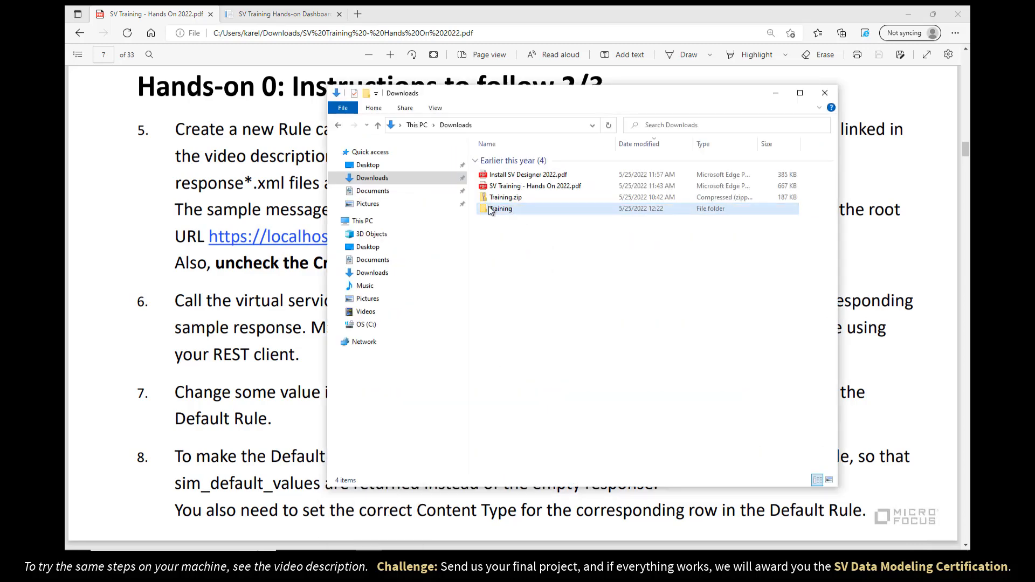
pyautogui.doubleClick(513, 210)
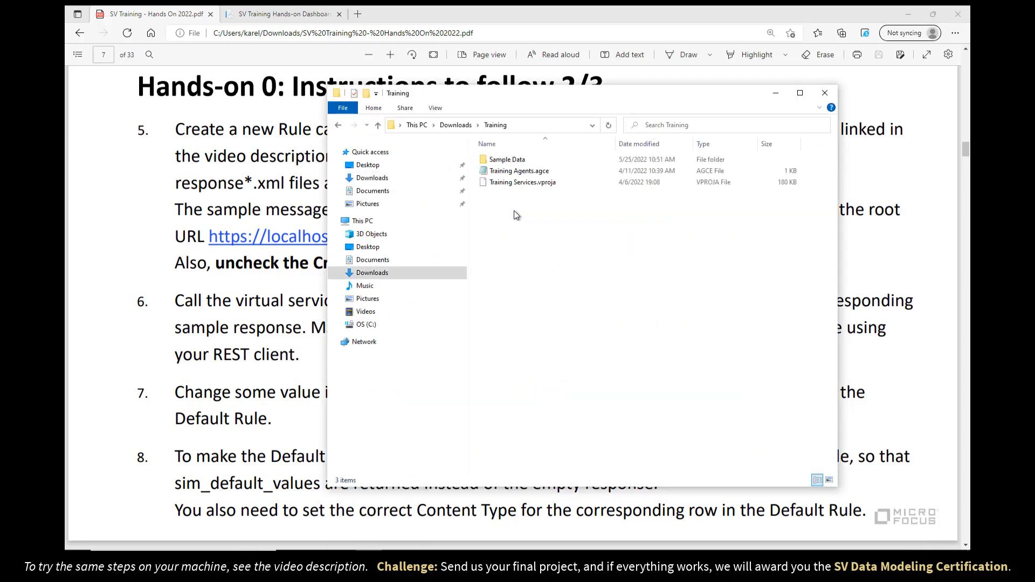
pyautogui.doubleClick(507, 159)
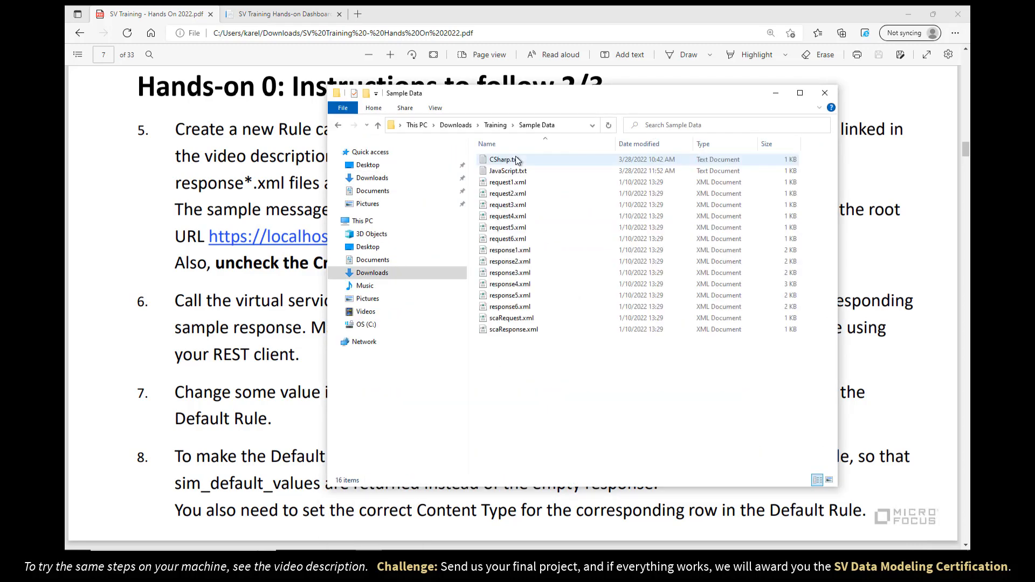
pyautogui.click(509, 183)
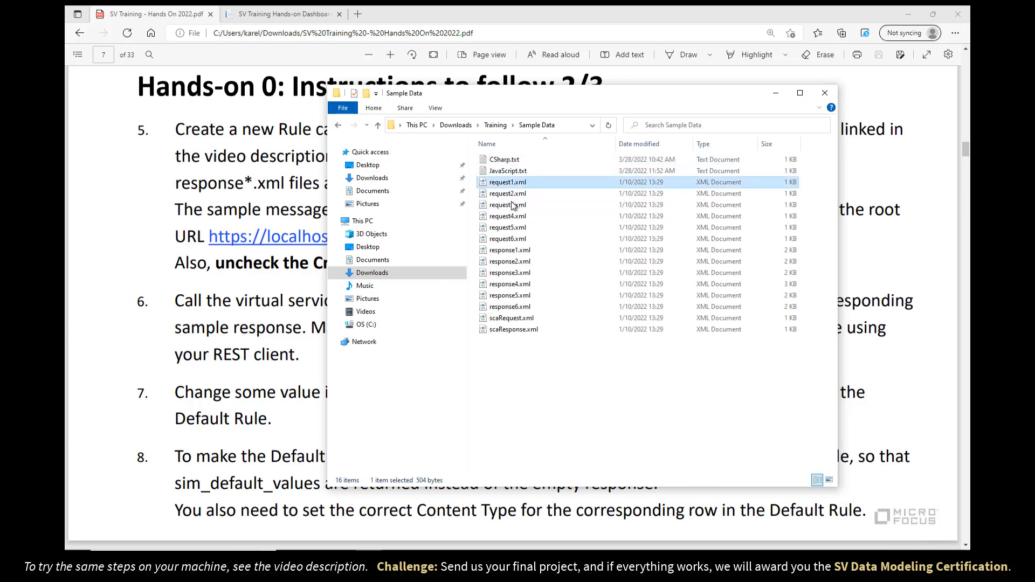
pyautogui.keyDown('shift'); pyautogui.click(515, 239); pyautogui.keyUp('shift')
pyautogui.click(516, 251)
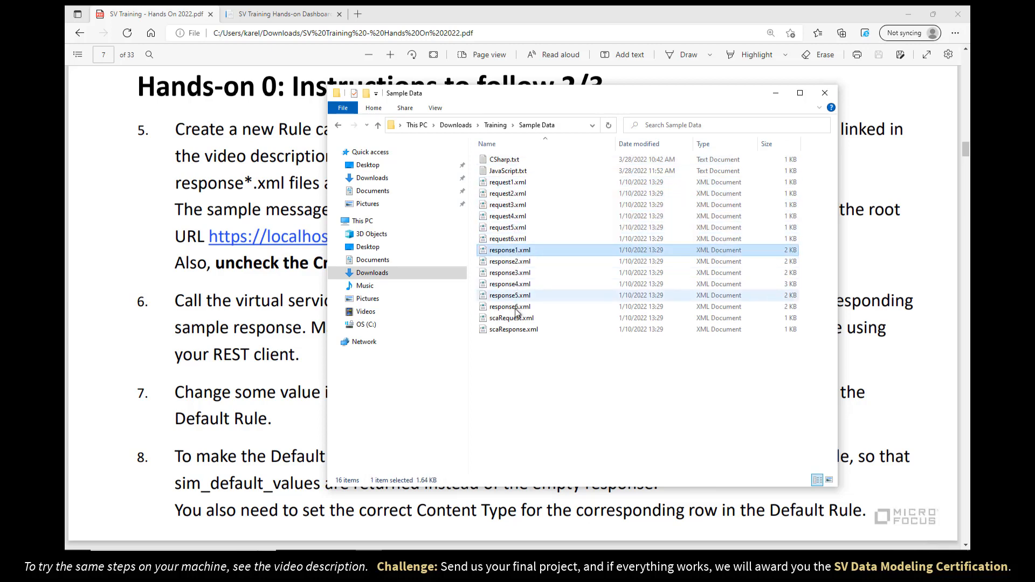
pyautogui.keyDown('shift'); pyautogui.click(515, 308); pyautogui.keyUp('shift')
pyautogui.click(516, 272)
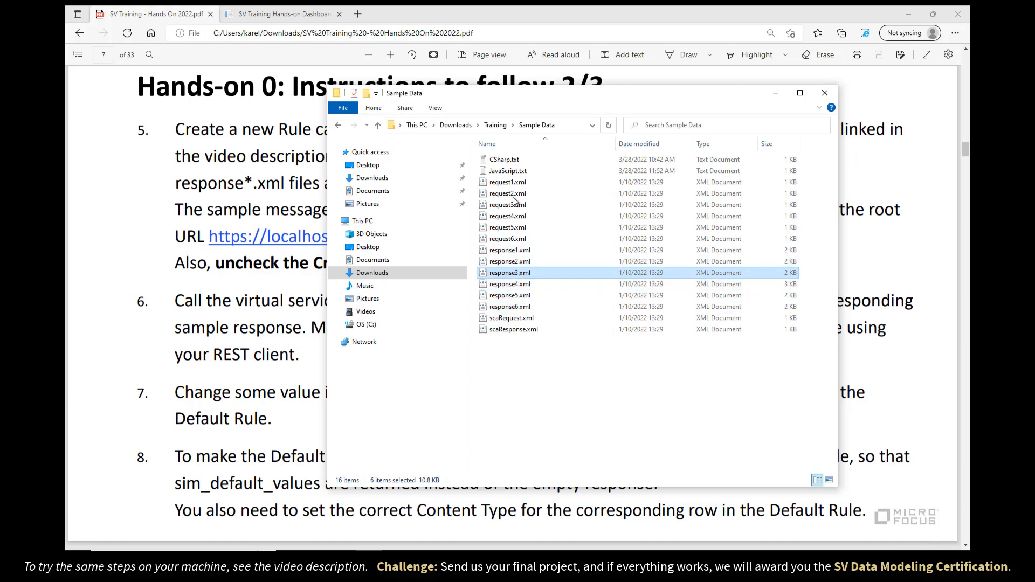
# Step: Open request1.xml in Notepad and review the whole SuggestPortfolioStructure message
pyautogui.rightClick(514, 186)
pyautogui.click(529, 202)
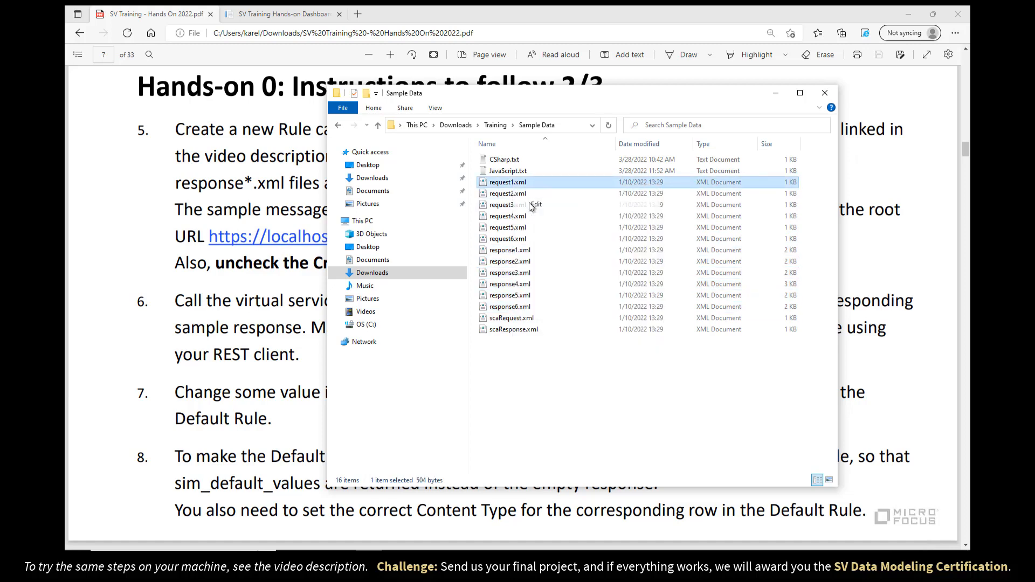
pyautogui.moveTo(365, 342); pyautogui.dragTo(210, 179)
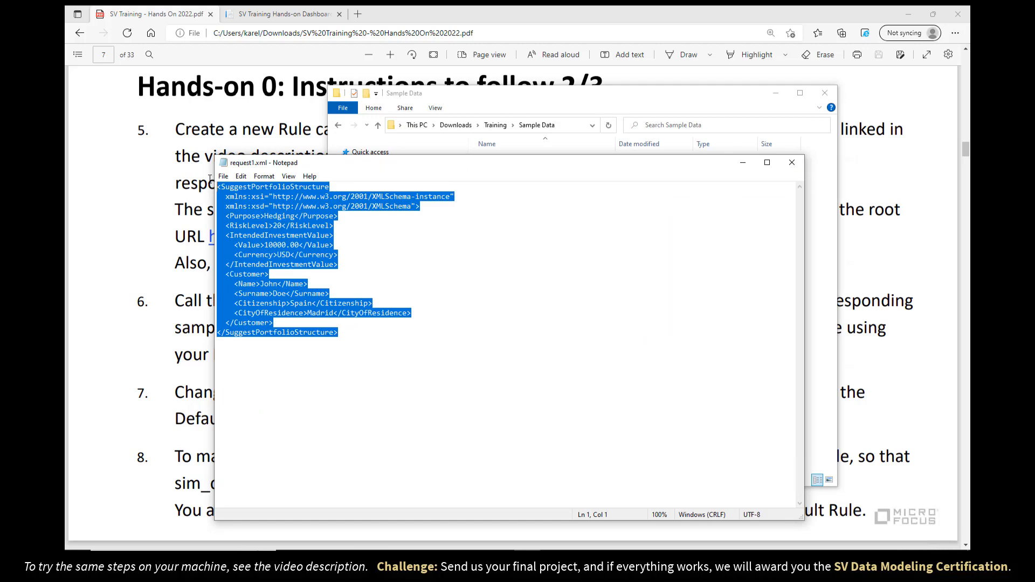
# Step: Switch to Service Virtualization Designer and locate the data model under the Portfolio Suggestion Service's Data Models in the project tree
pyautogui.hotkey('alt', 'Tab')
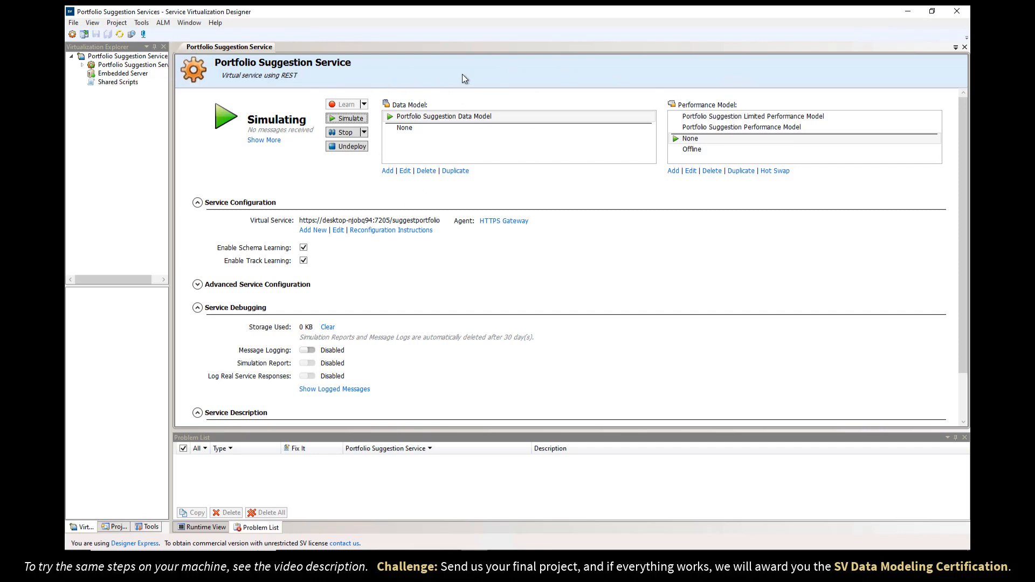
pyautogui.click(82, 64)
pyautogui.click(93, 75)
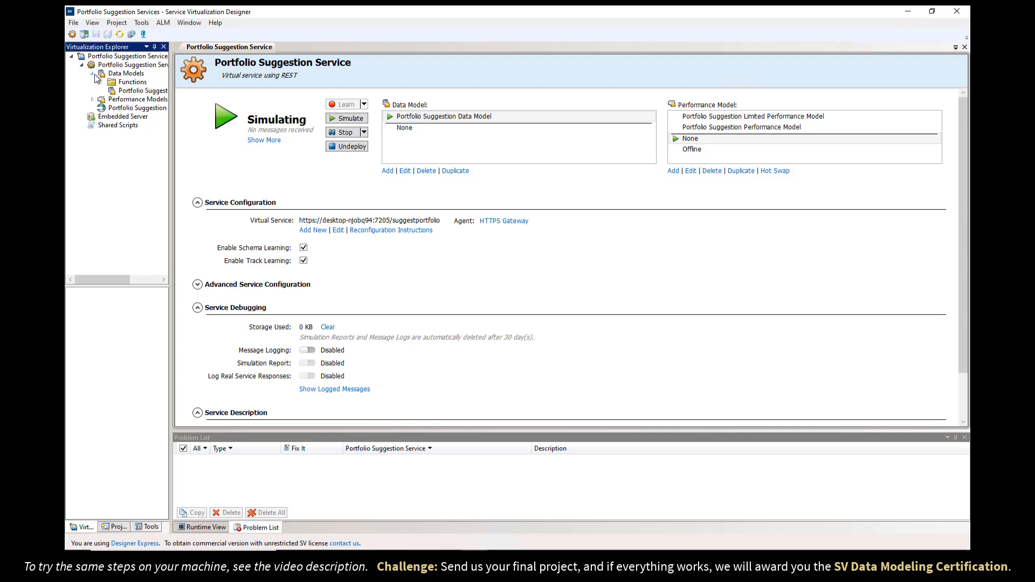
pyautogui.click(141, 90)
pyautogui.moveTo(129, 279); pyautogui.dragTo(101, 284)
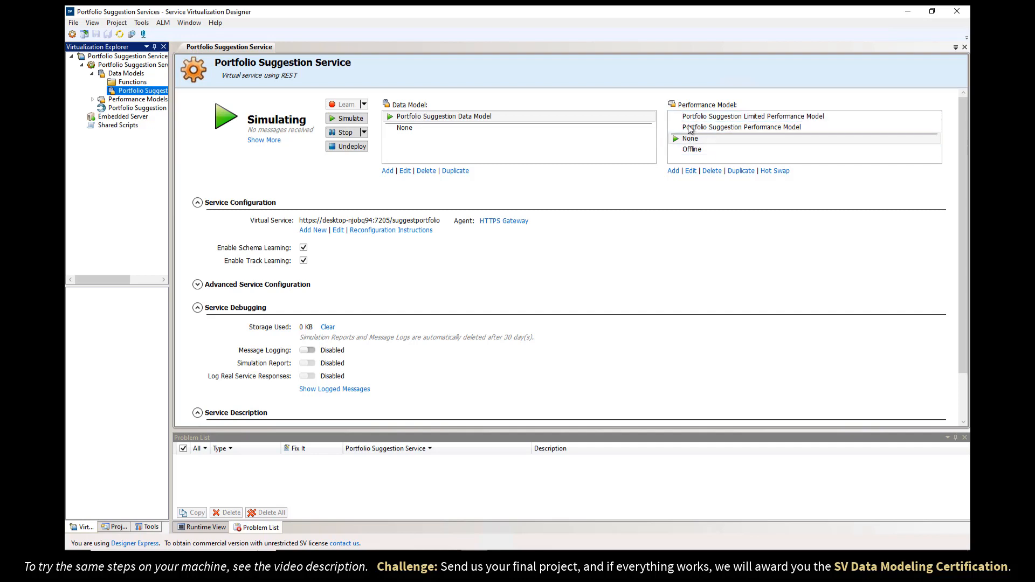
# Step: Simulate the service with the Portfolio Suggestion Performance Model, and hot swap the performance model to None
pyautogui.click(716, 140)
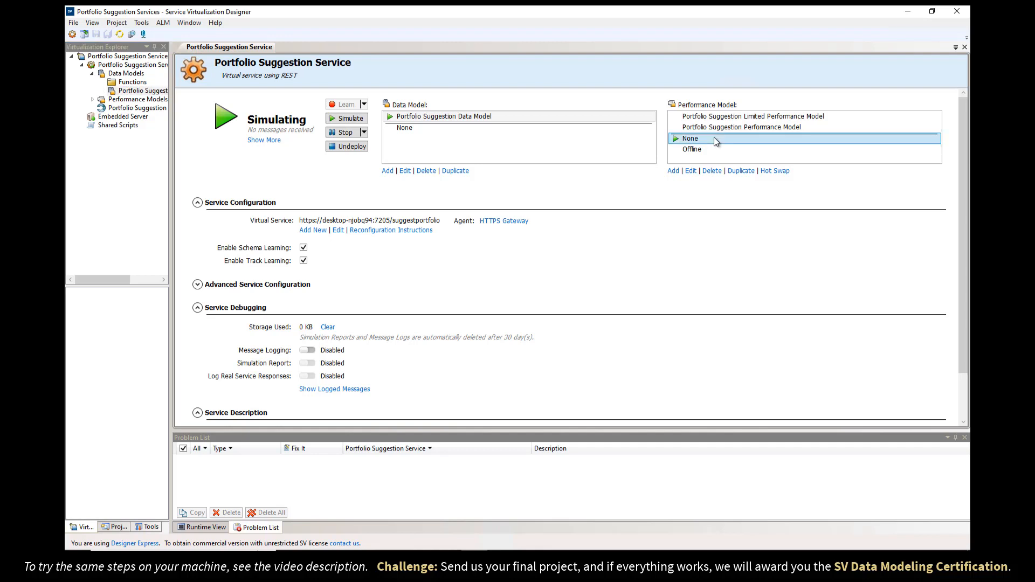
pyautogui.click(715, 132)
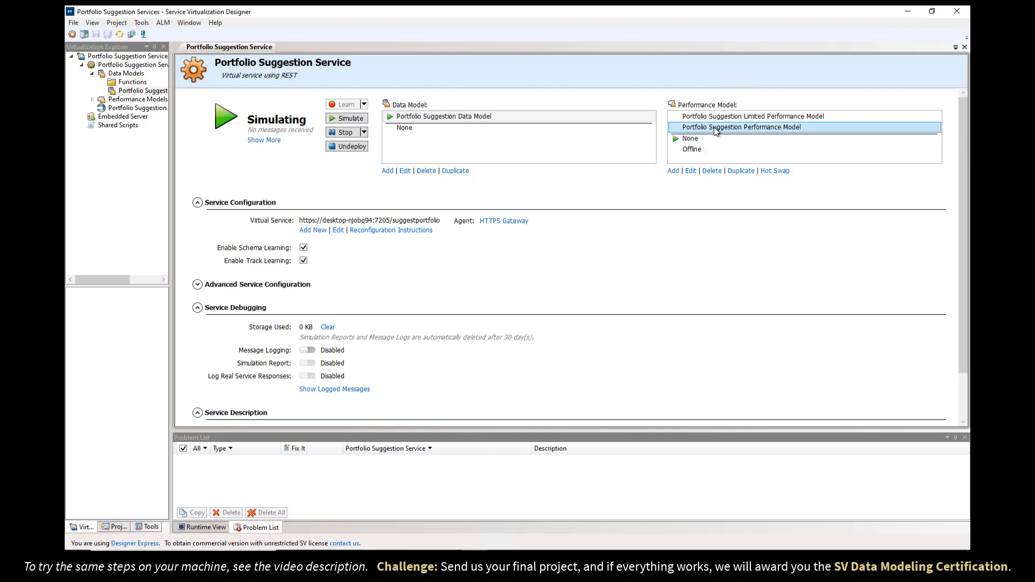
pyautogui.click(361, 123)
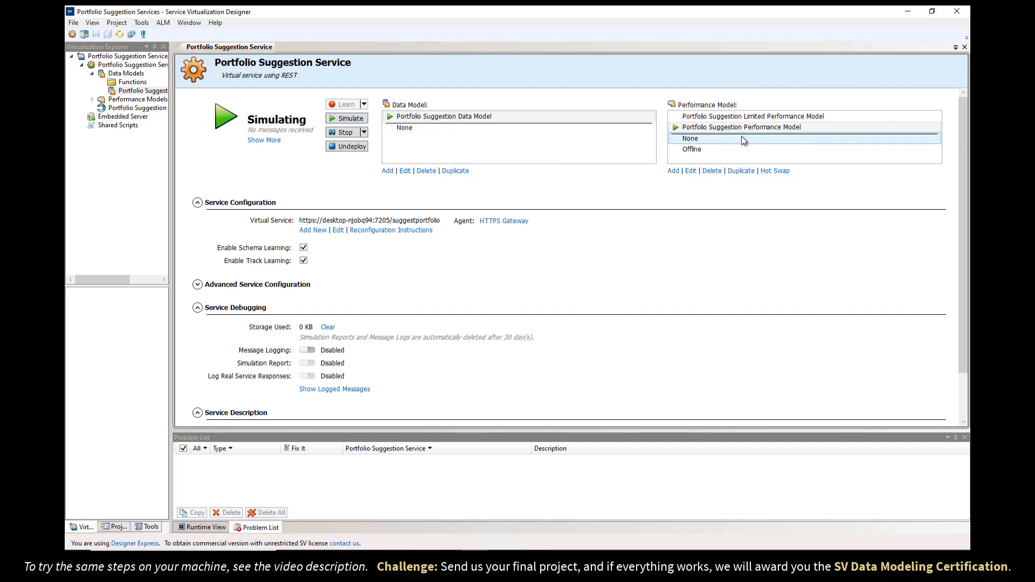
pyautogui.click(706, 139)
pyautogui.click(773, 173)
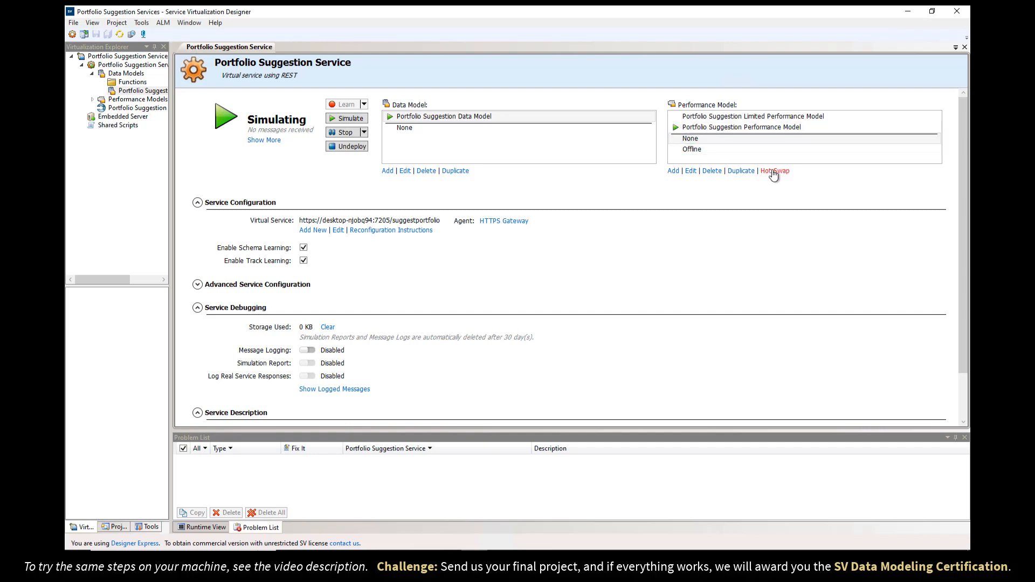
# Step: Open the Portfolio Suggestion Data Model for editing
pyautogui.click(403, 129)
pyautogui.click(452, 119)
pyautogui.doubleClick(452, 117)
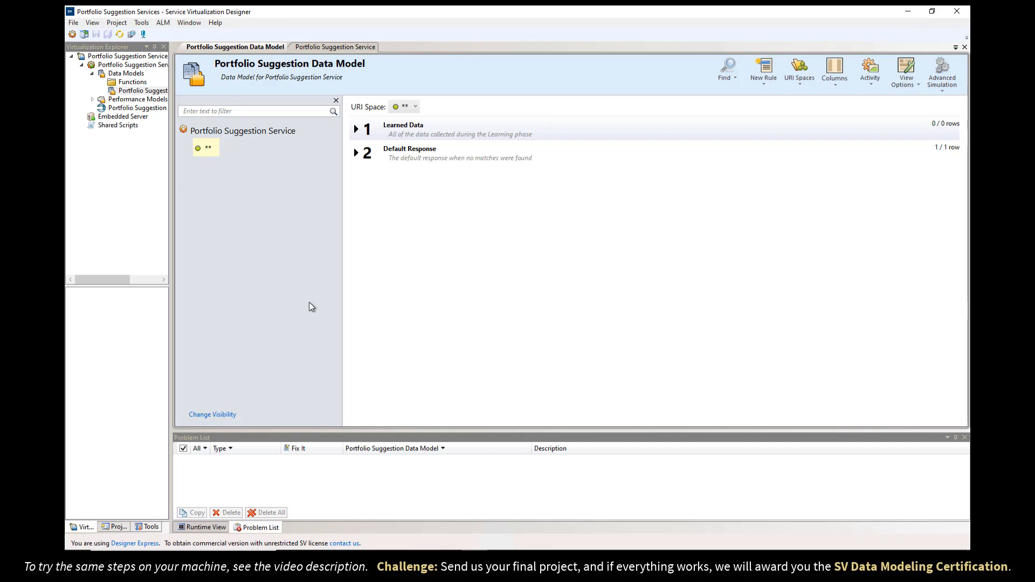
pyautogui.rightClick(204, 172)
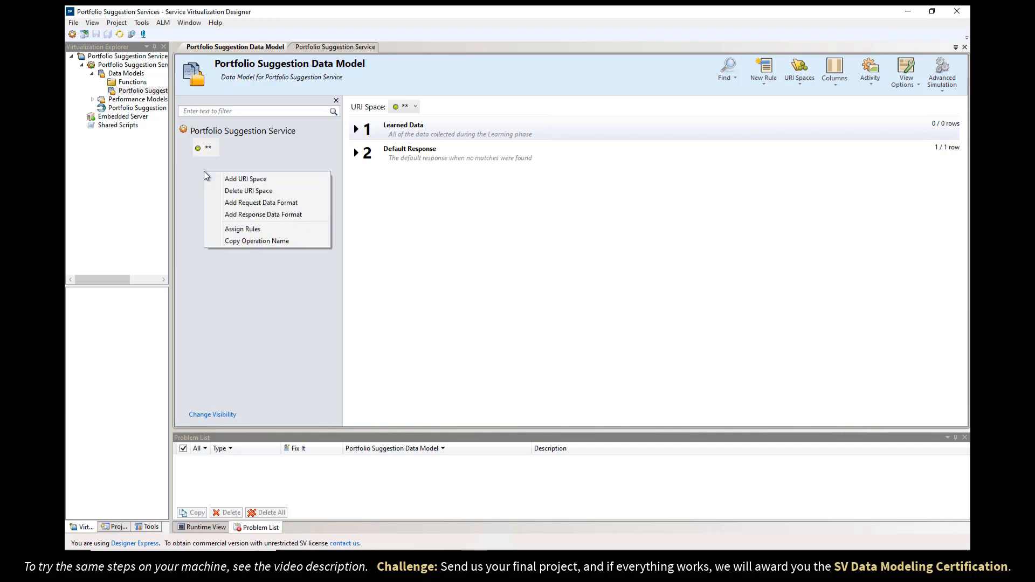
pyautogui.click(224, 178)
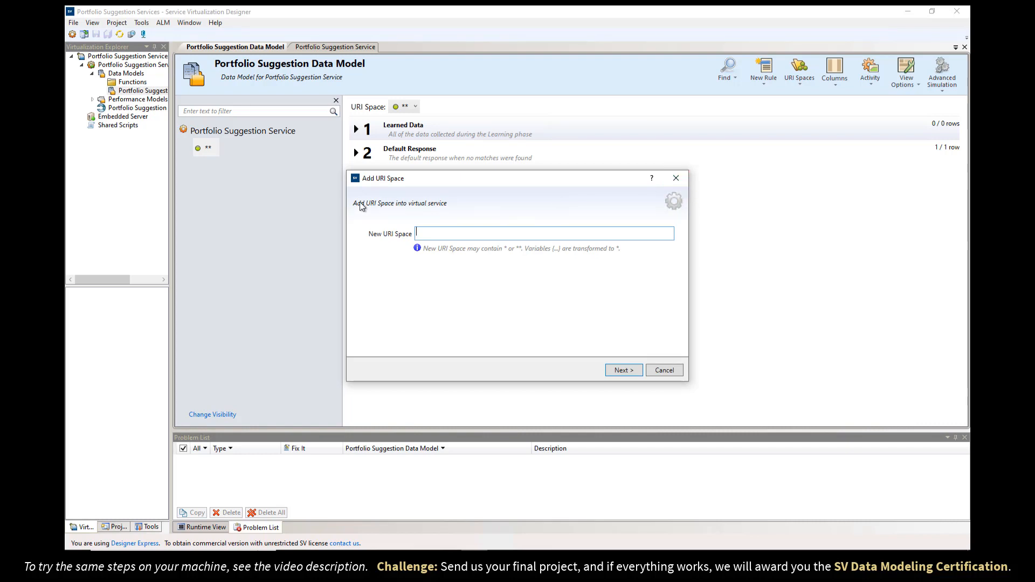
pyautogui.click(674, 178)
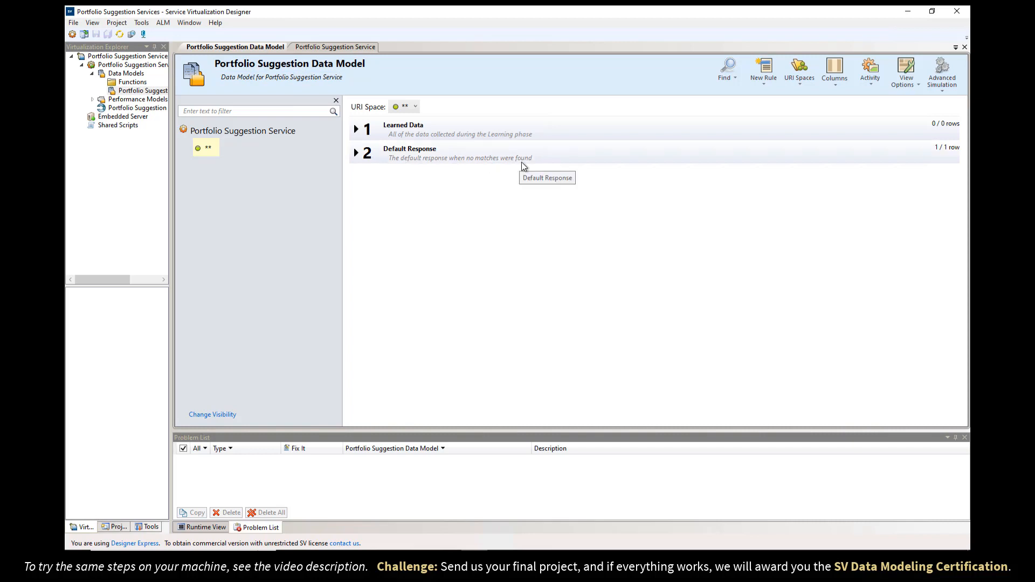
# Step: Examine the Learned Data and Default Response rules, including the row detail of the default response
pyautogui.click(356, 130)
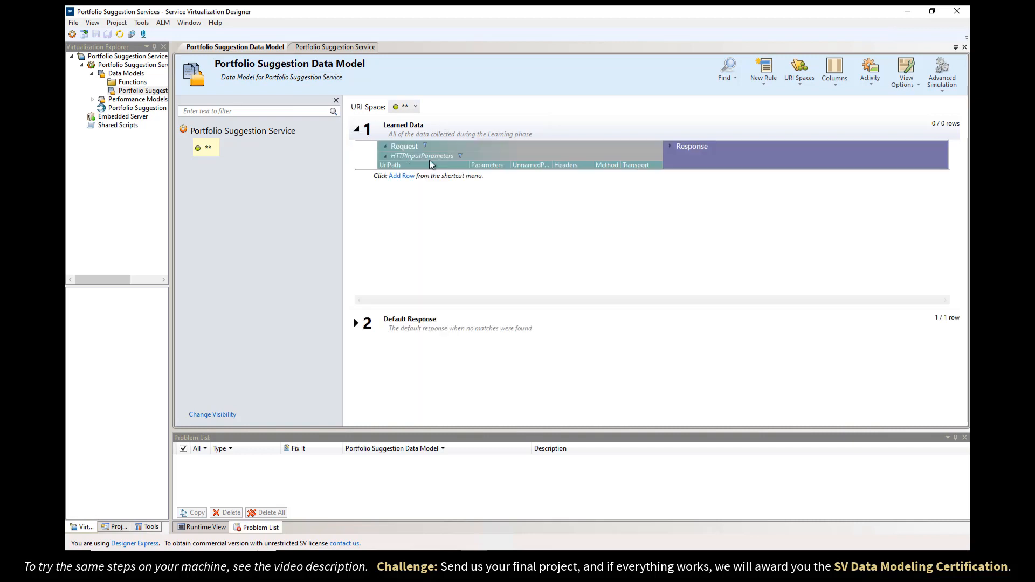
pyautogui.click(357, 323)
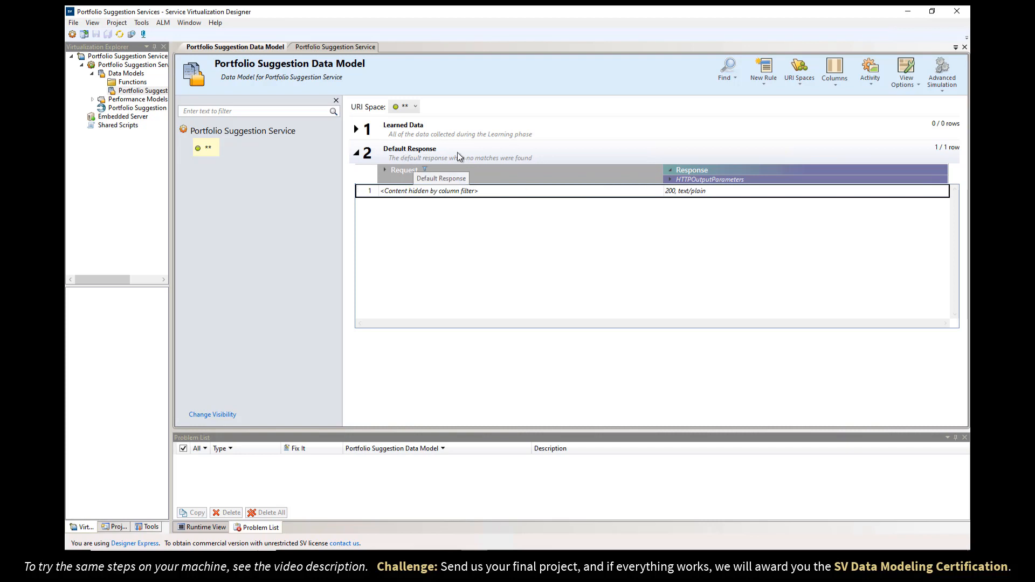
pyautogui.click(646, 193)
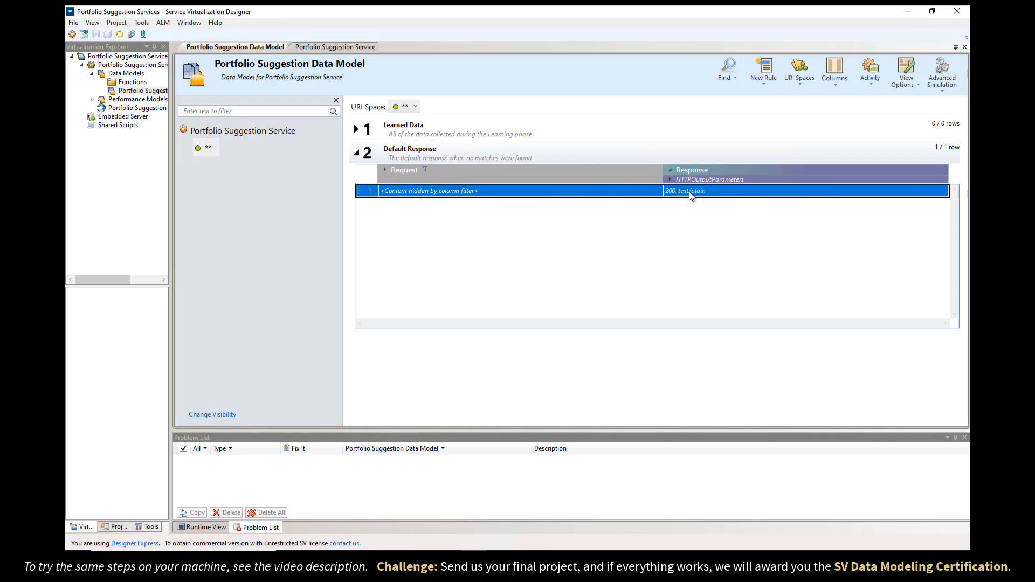
pyautogui.rightClick(689, 192)
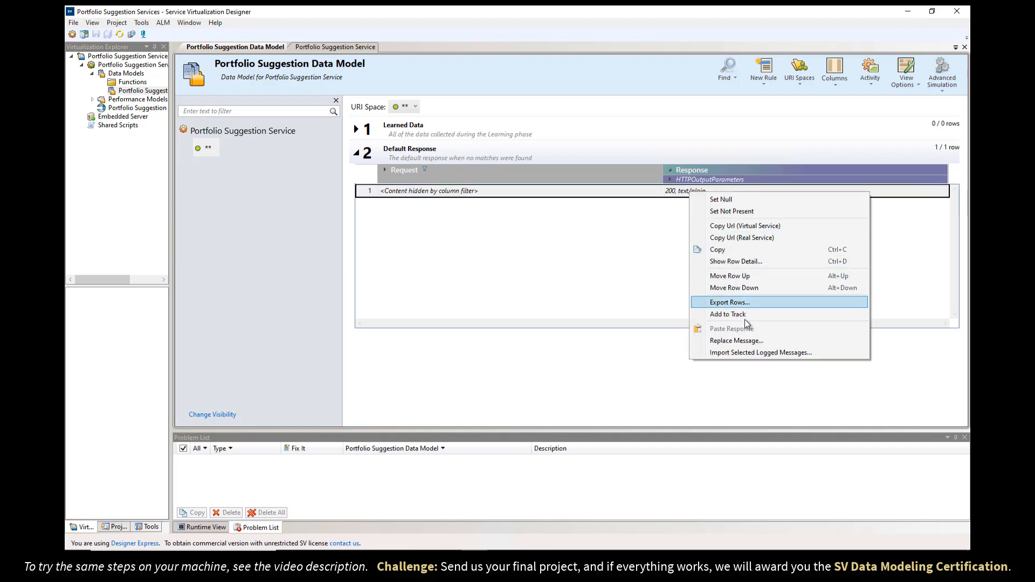
pyautogui.click(745, 261)
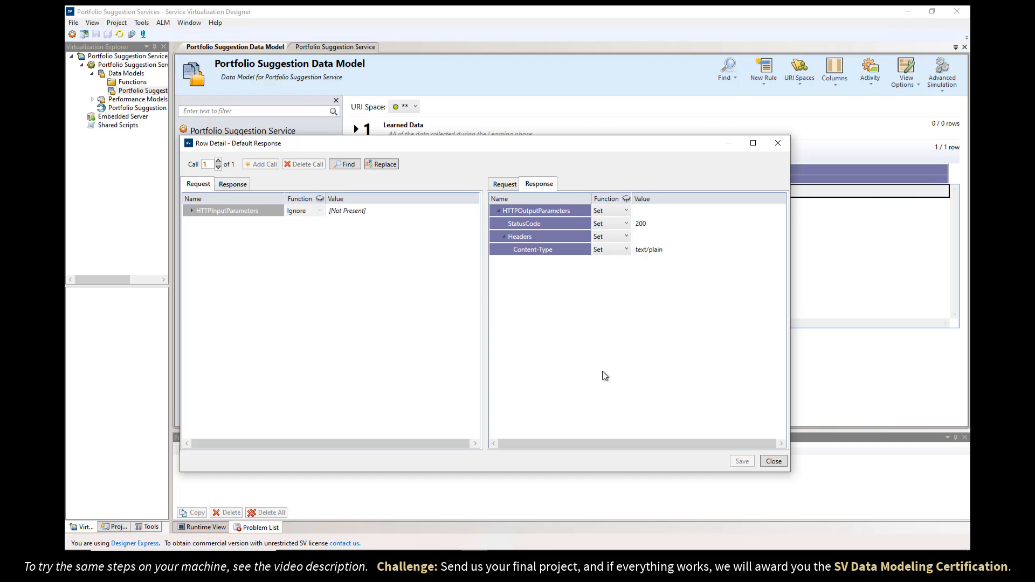
pyautogui.click(781, 143)
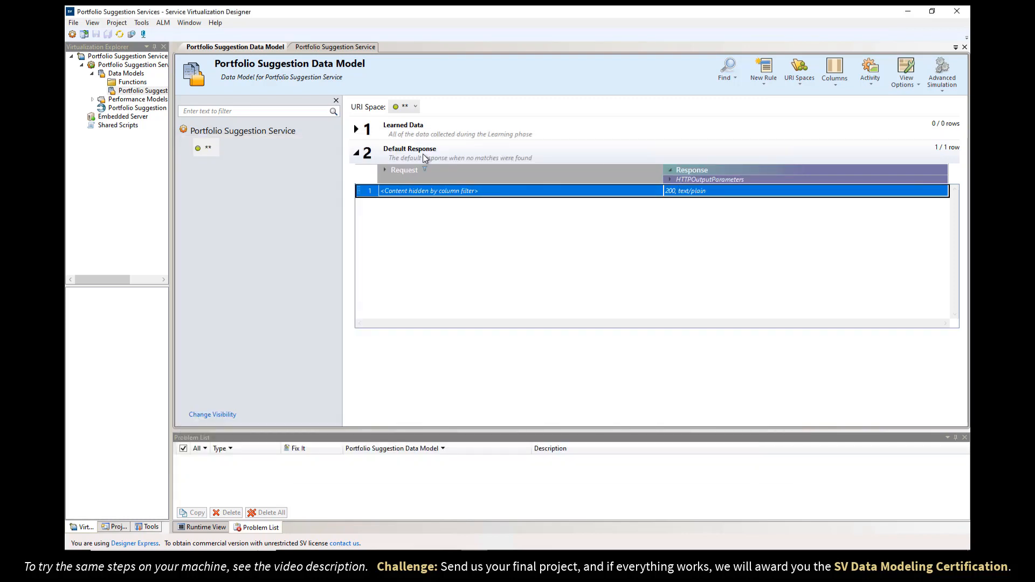
pyautogui.click(356, 154)
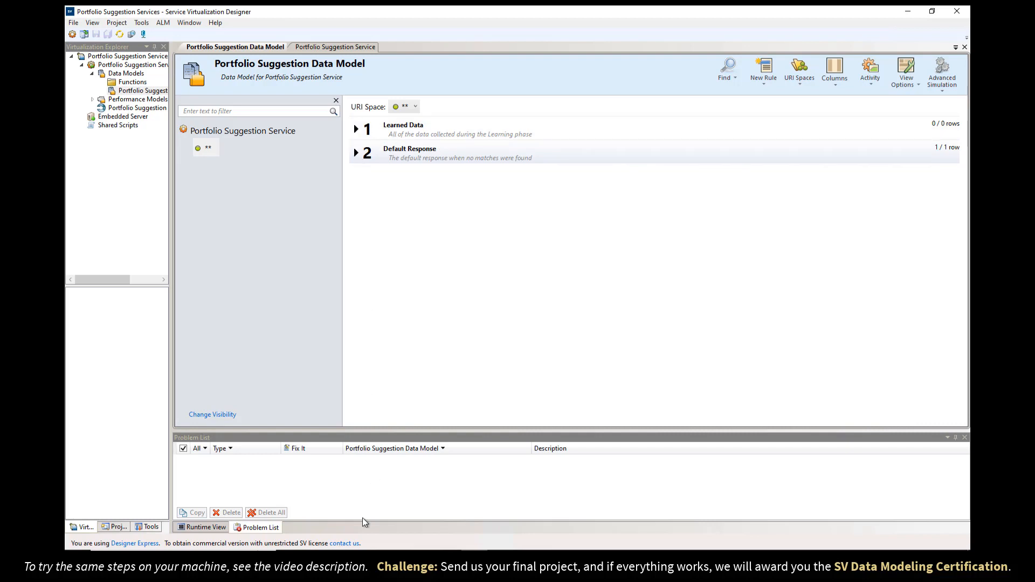
# Step: Copy the rule name "Samples from Documentation" from instruction 5 of the training PDF and return to Service Virtualization Designer
pyautogui.click(343, 559)
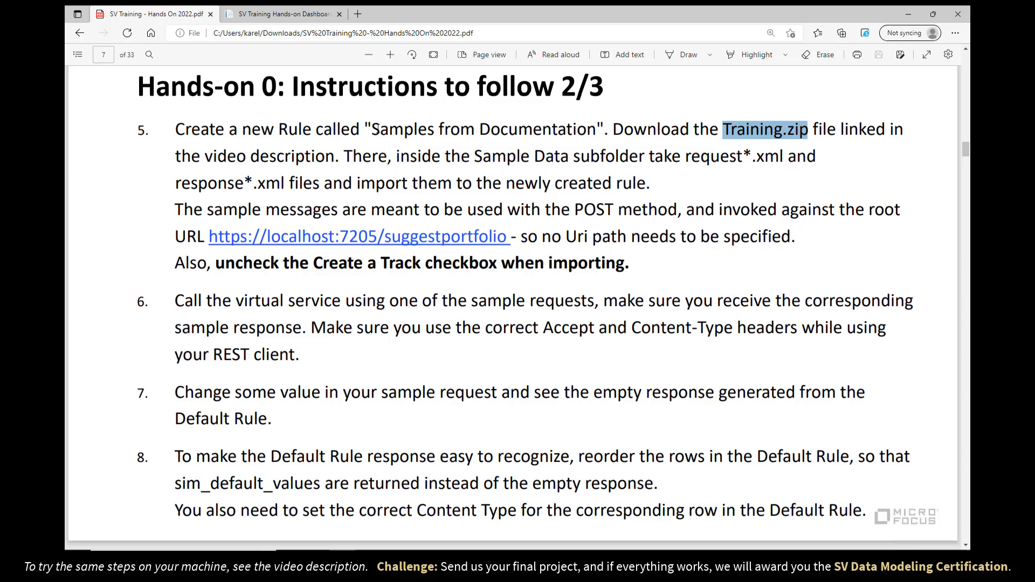
pyautogui.moveTo(372, 130); pyautogui.dragTo(593, 131)
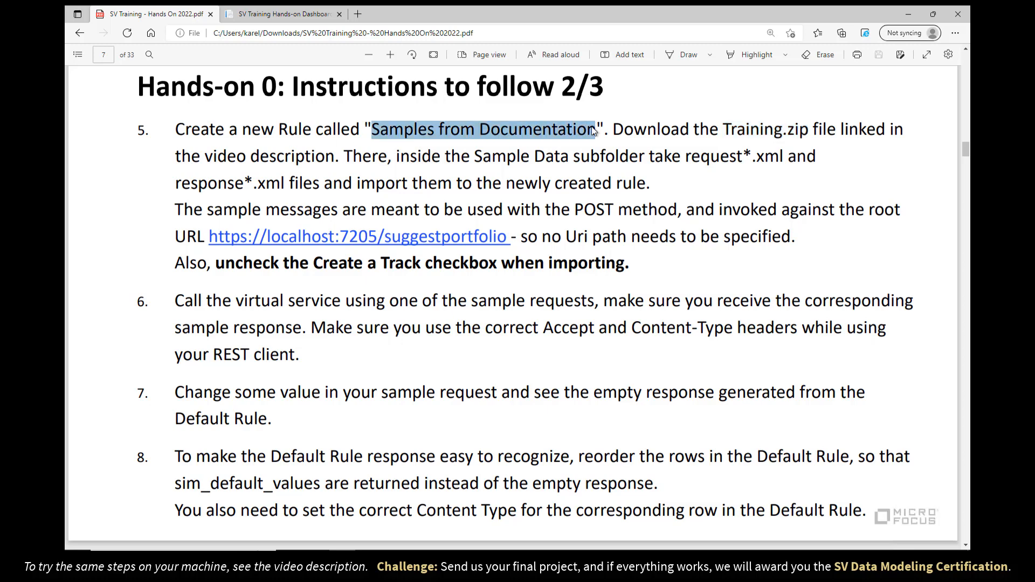
pyautogui.rightClick(594, 131)
pyautogui.click(610, 183)
pyautogui.hotkey('alt', 'Tab')
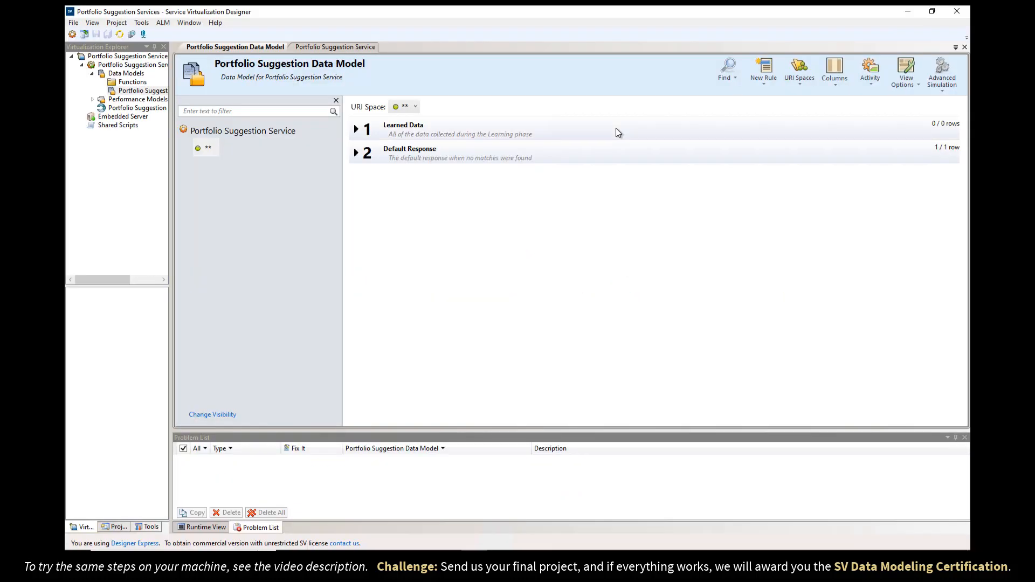
# Step: Create a data rule named "Samples from Documentation" for the current operation only and move it above Learned Data
pyautogui.click(759, 79)
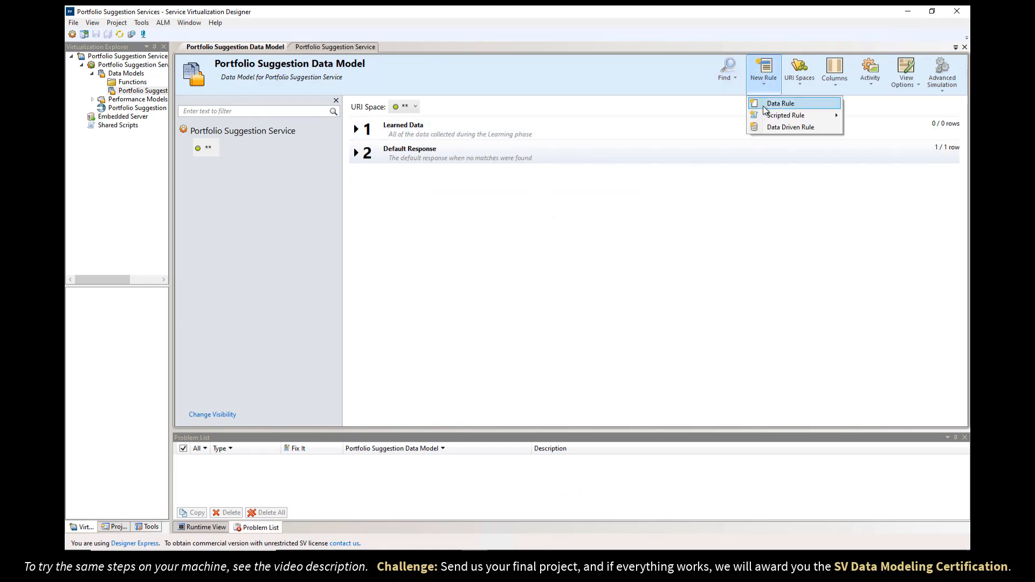
pyautogui.click(779, 104)
pyautogui.rightClick(462, 248)
pyautogui.click(481, 279)
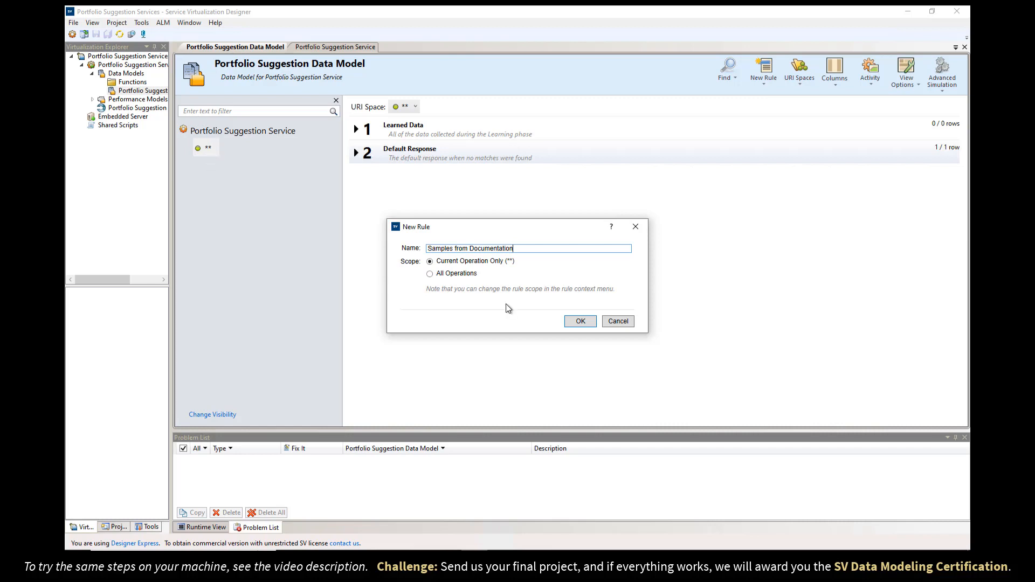
pyautogui.click(581, 322)
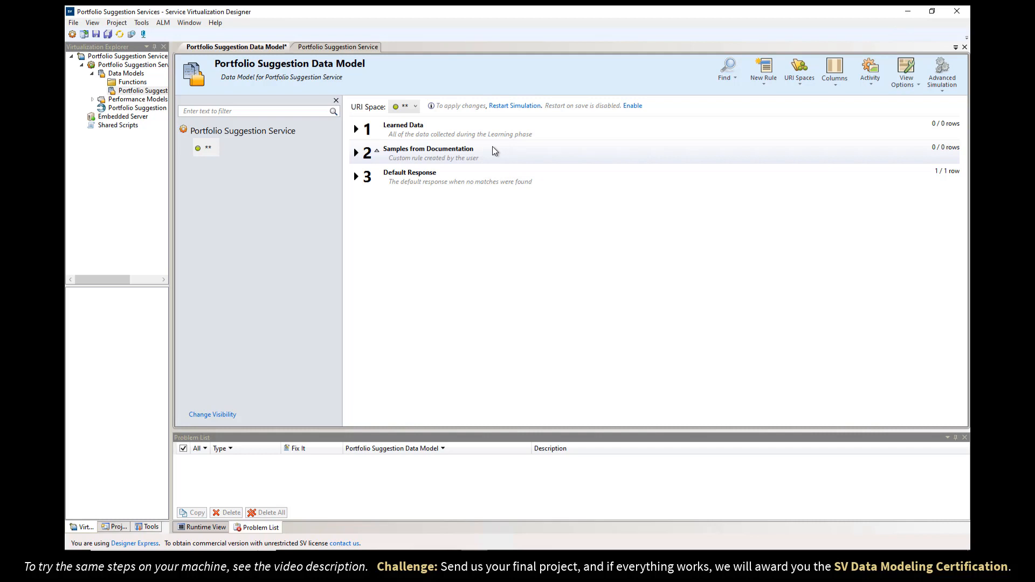
pyautogui.click(378, 154)
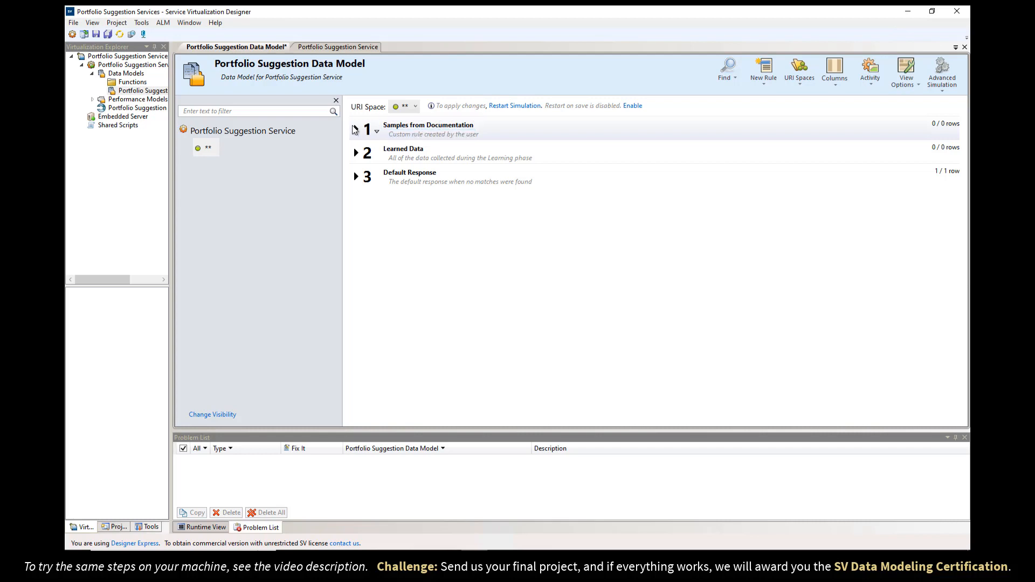
# Step: Start a message import into the Samples from Documentation rule, saving the pending editor changes
pyautogui.click(355, 130)
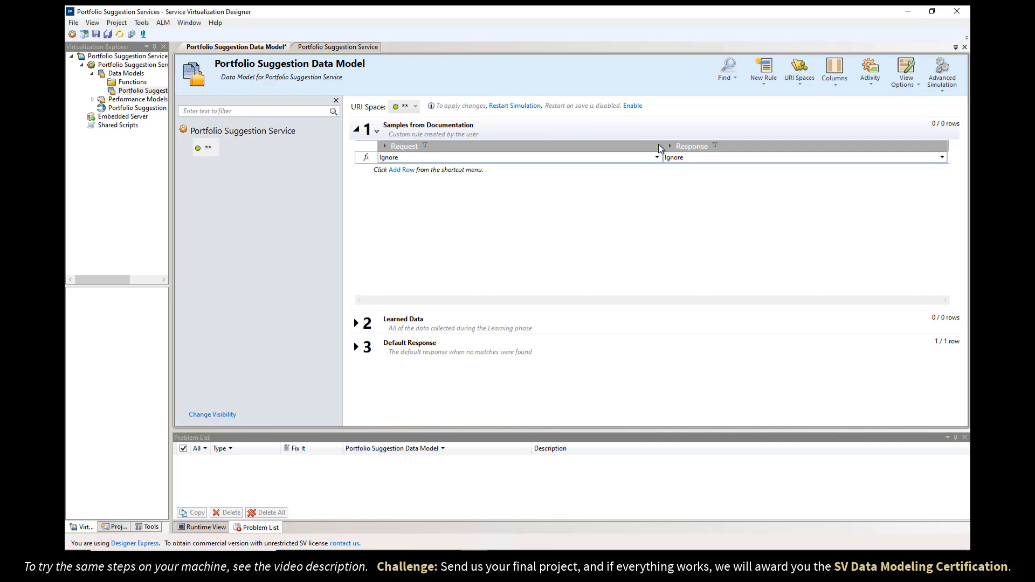
pyautogui.rightClick(505, 198)
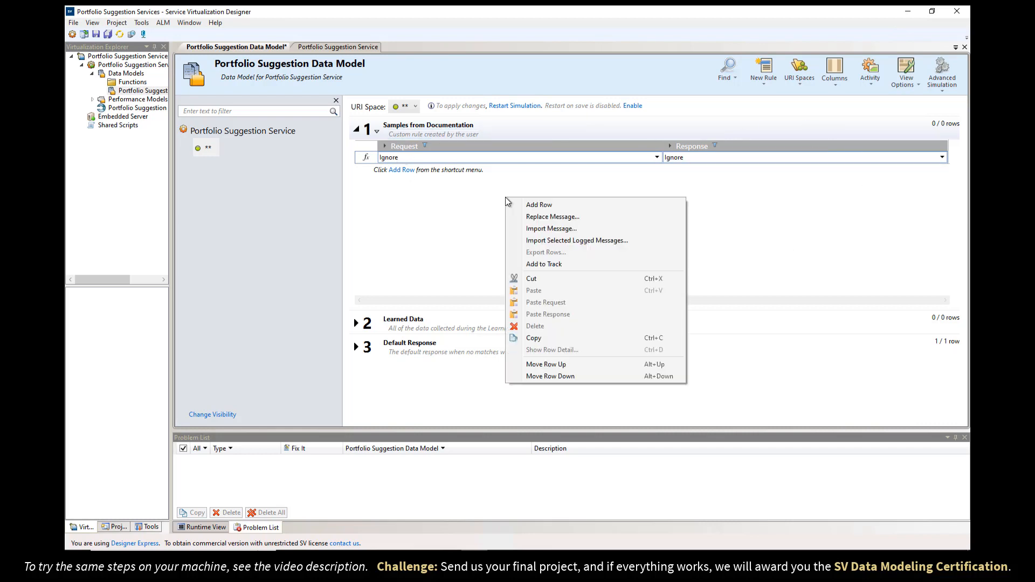
pyautogui.click(555, 232)
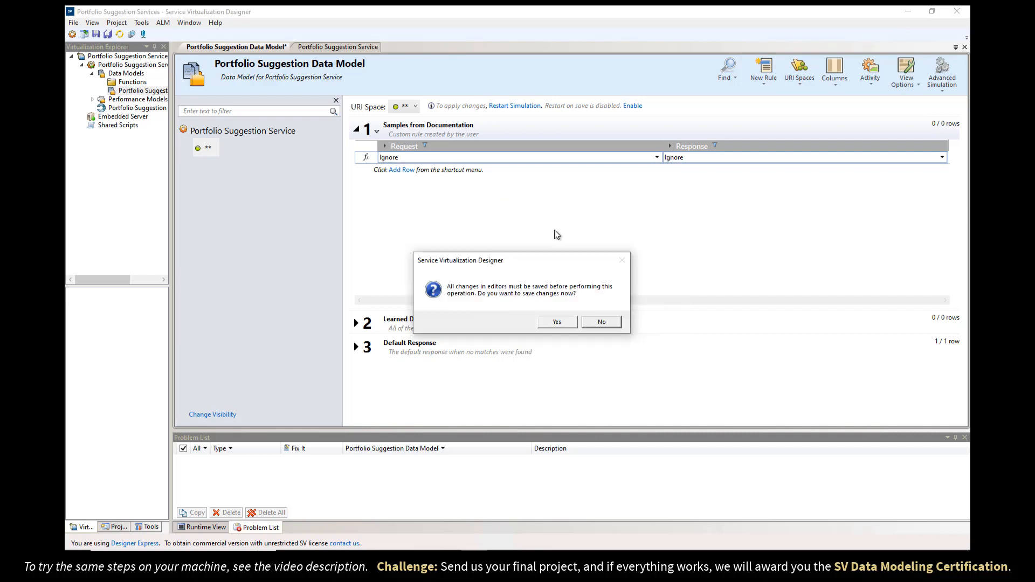
pyautogui.click(543, 322)
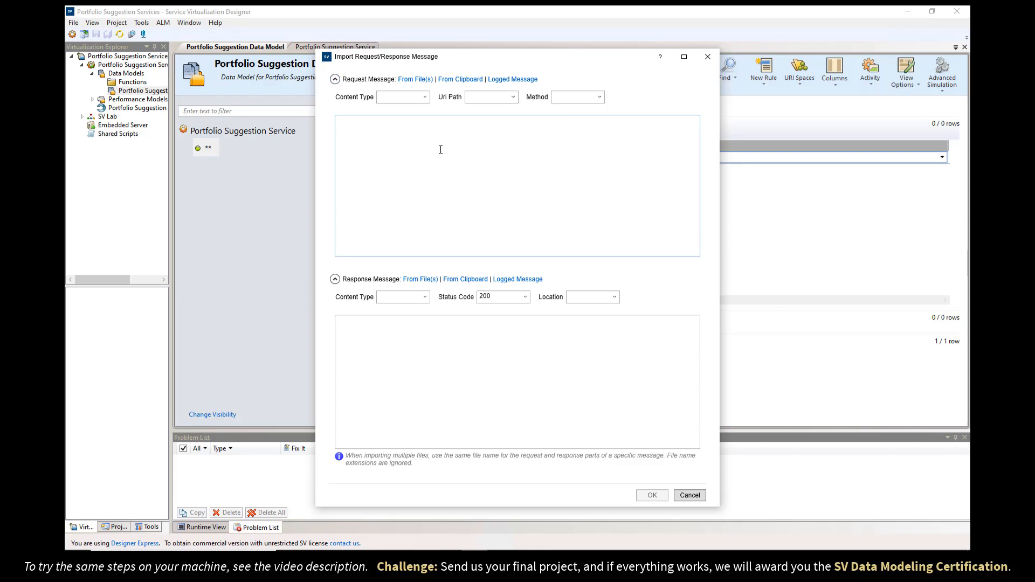
# Step: Load request1.xml through request6.xml from Downloads\Training\Sample Data as the request messages
pyautogui.click(413, 81)
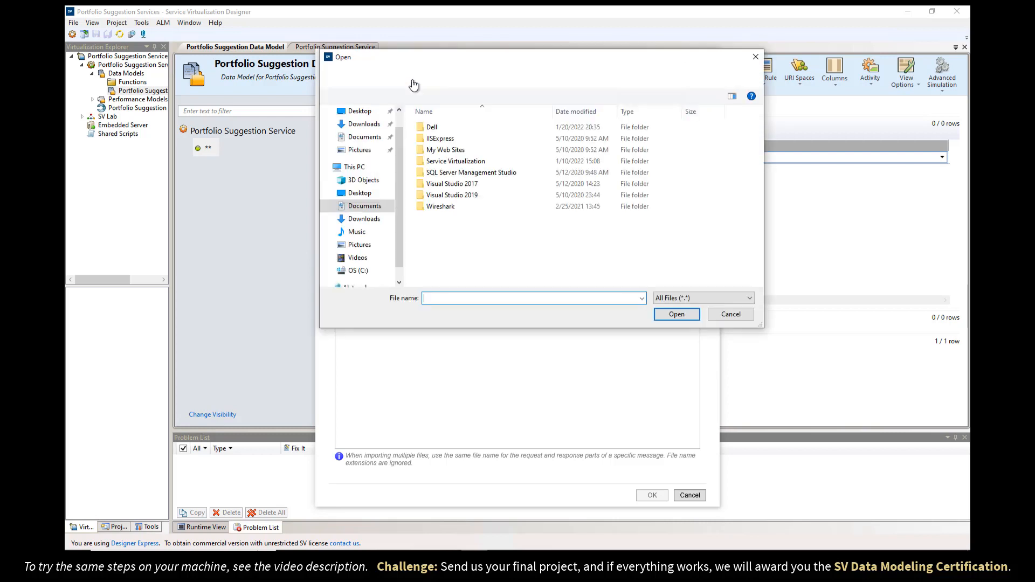
pyautogui.click(364, 219)
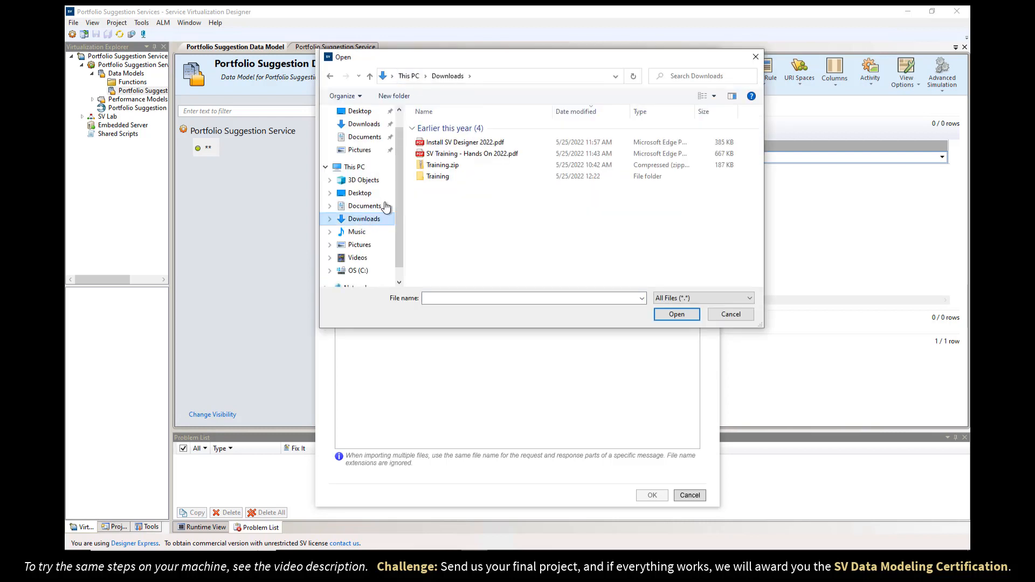
pyautogui.doubleClick(436, 177)
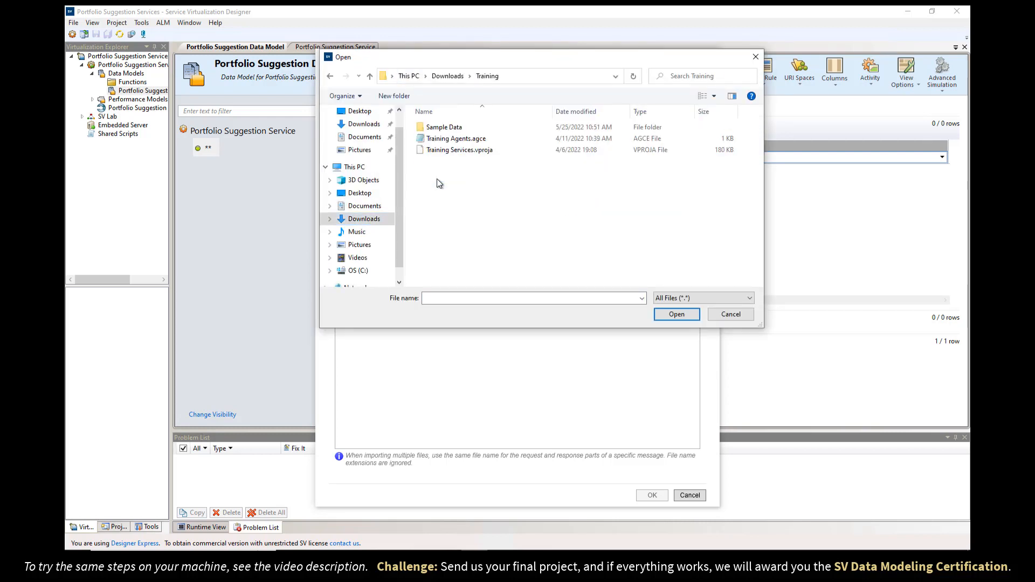
pyautogui.doubleClick(446, 128)
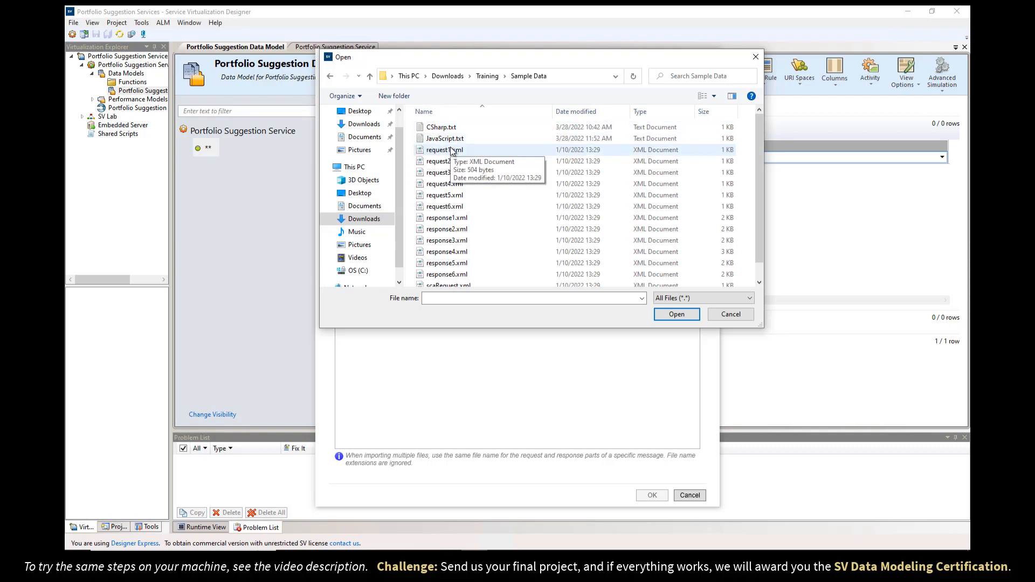
pyautogui.click(455, 161)
pyautogui.click(455, 150)
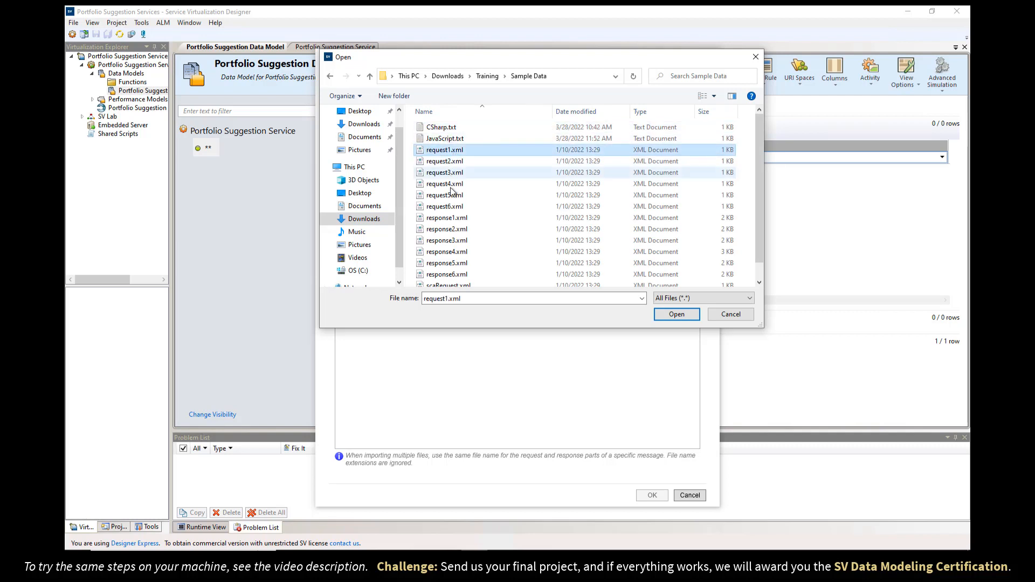
pyautogui.keyDown('shift'); pyautogui.click(450, 207); pyautogui.keyUp('shift')
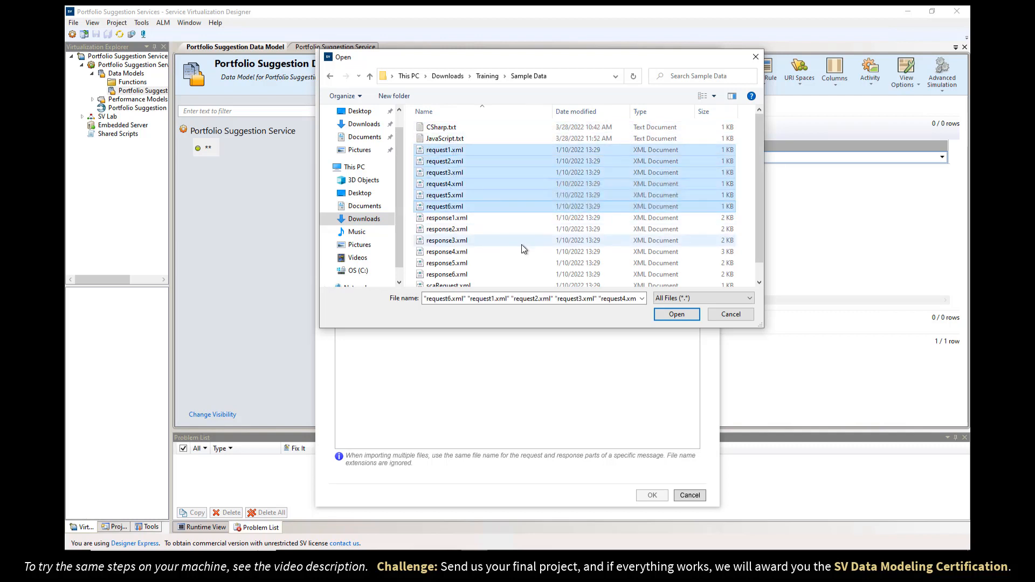
pyautogui.click(670, 313)
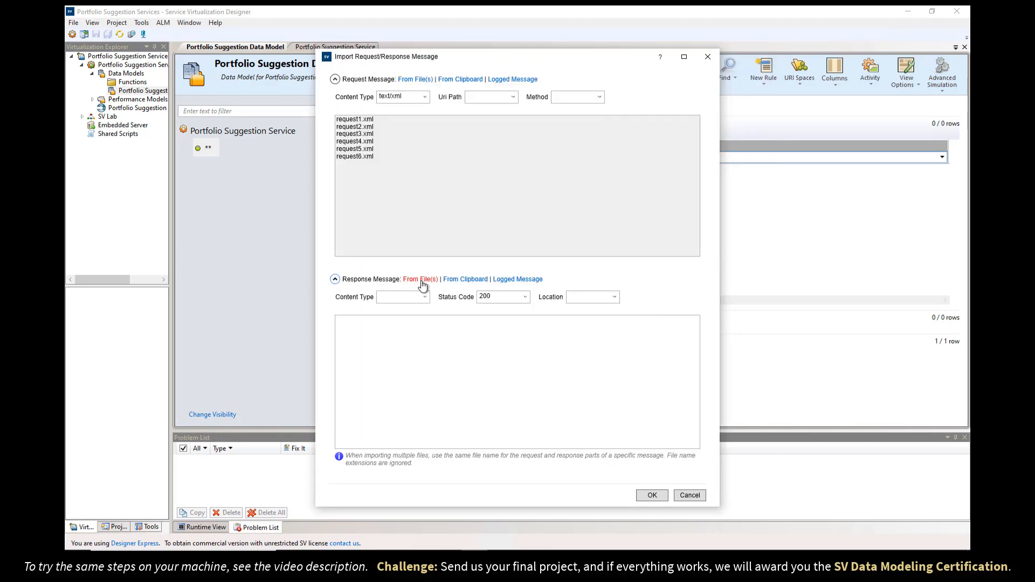
# Step: Load response1.xml through response6.xml from the Sample Data folder as the response messages
pyautogui.click(422, 283)
pyautogui.click(447, 218)
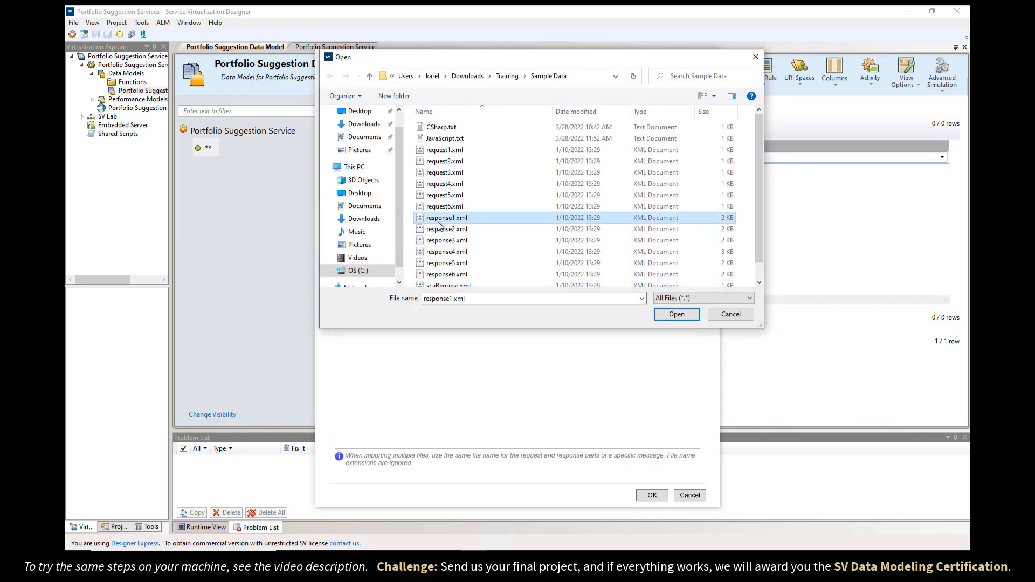
pyautogui.keyDown('shift'); pyautogui.click(446, 274); pyautogui.keyUp('shift')
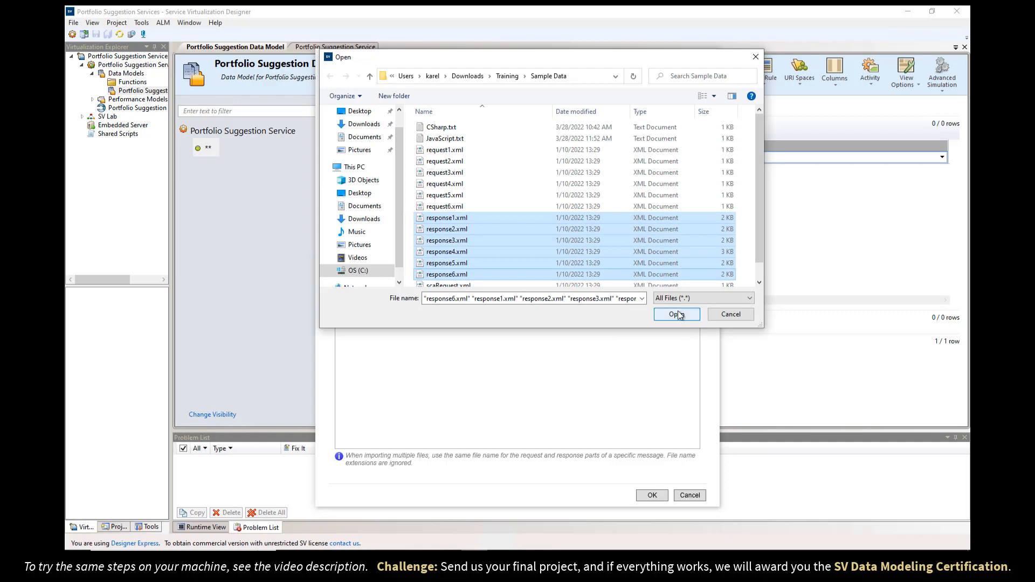
pyautogui.click(678, 314)
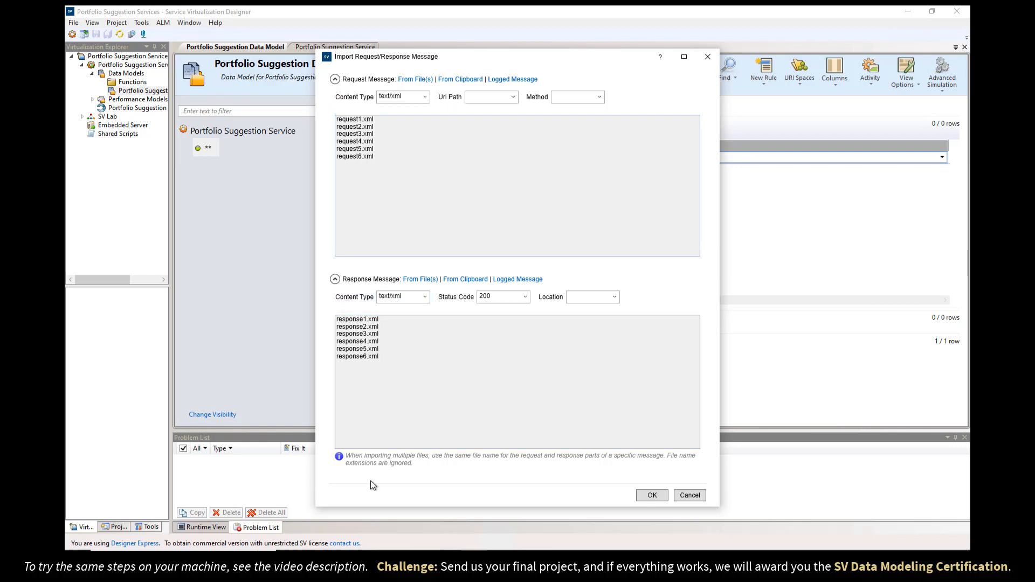
# Step: Check the required method in instruction 5 of the training PDF, set the request method to POST and proceed to the file pairing
pyautogui.hotkey('alt', 'Tab')
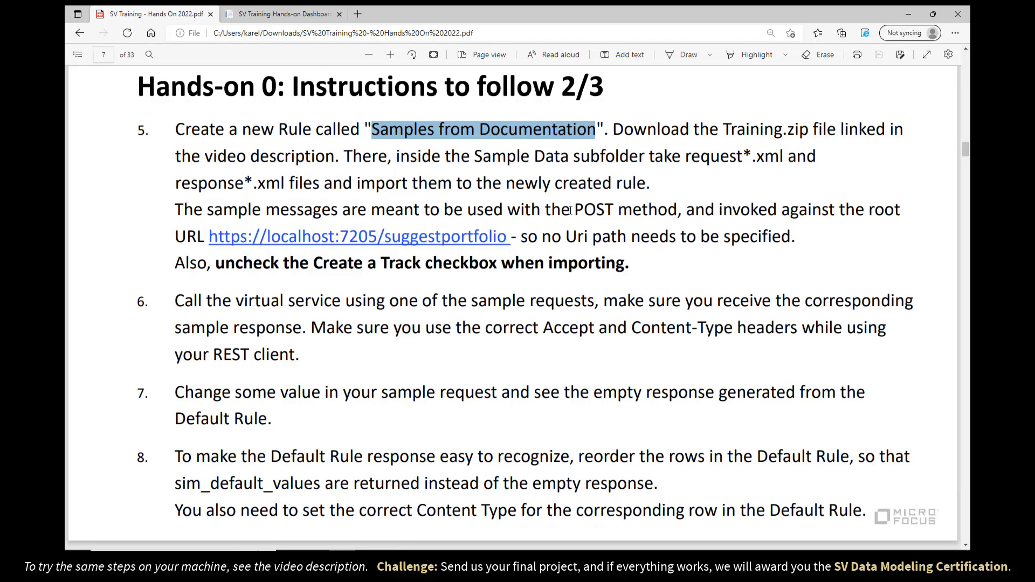
pyautogui.moveTo(560, 210); pyautogui.dragTo(632, 210)
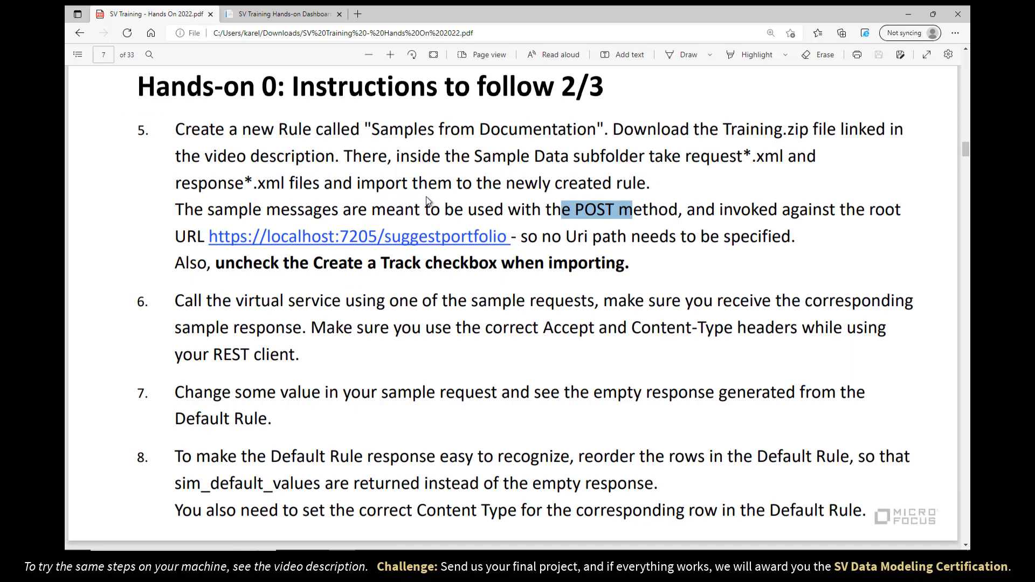
pyautogui.click(598, 198)
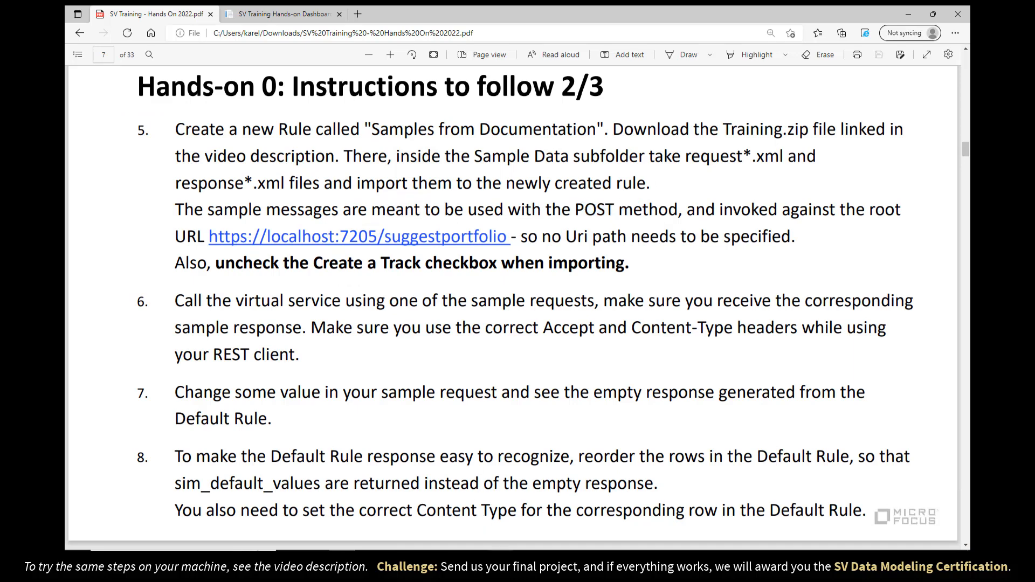
pyautogui.hotkey('alt', 'Tab')
pyautogui.click(599, 98)
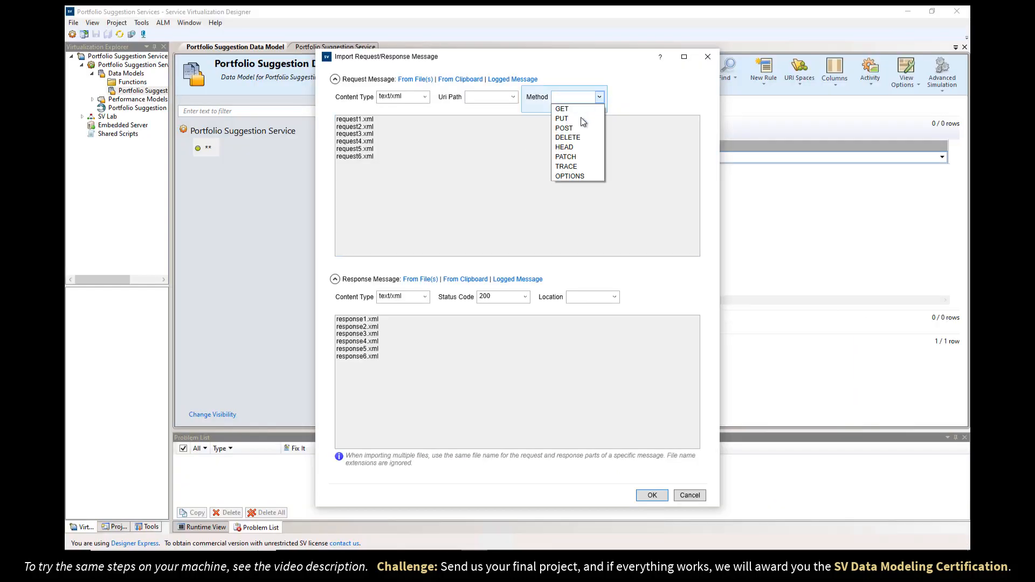
pyautogui.click(575, 131)
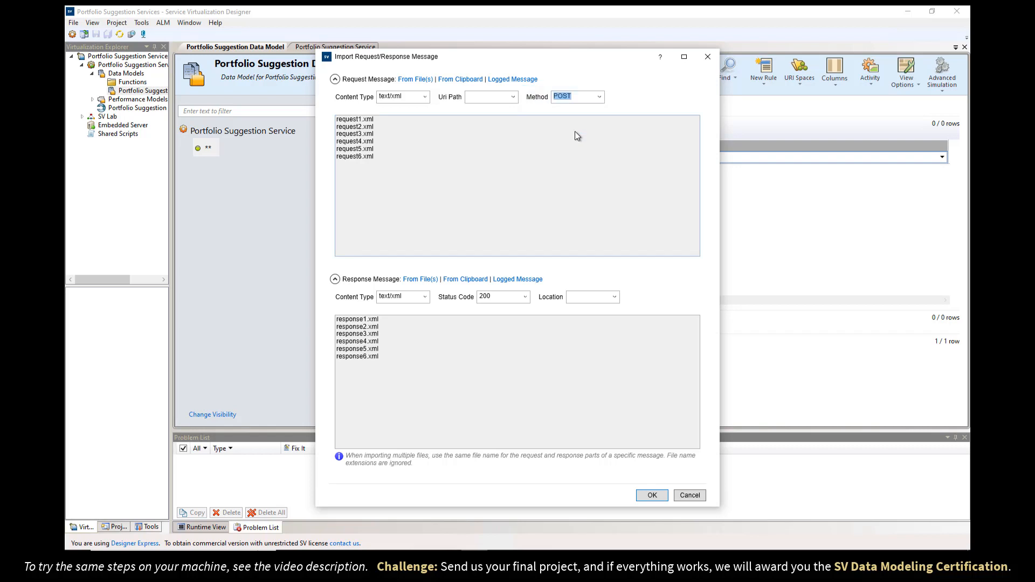
pyautogui.click(528, 303)
pyautogui.click(655, 351)
pyautogui.click(642, 497)
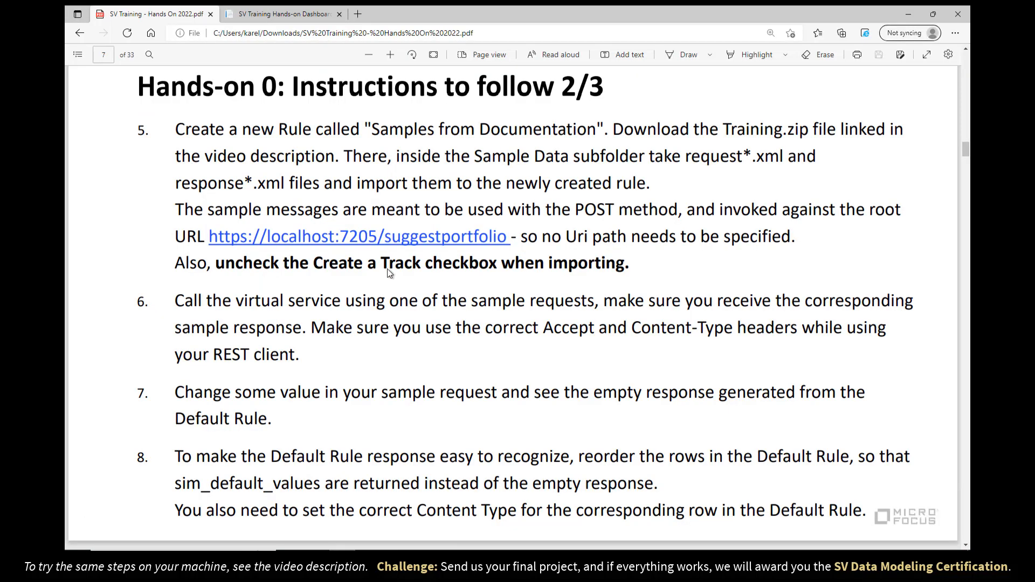
# Step: Review the PDF's Create a Track instruction, turn that option off in the request/response pairing and complete the import
pyautogui.moveTo(235, 265); pyautogui.dragTo(586, 264)
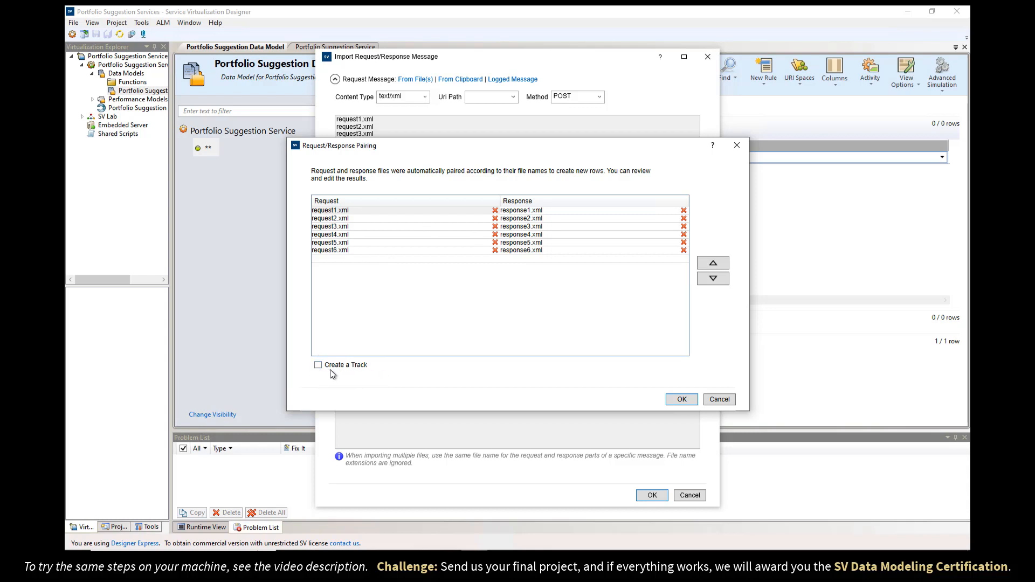
pyautogui.click(681, 399)
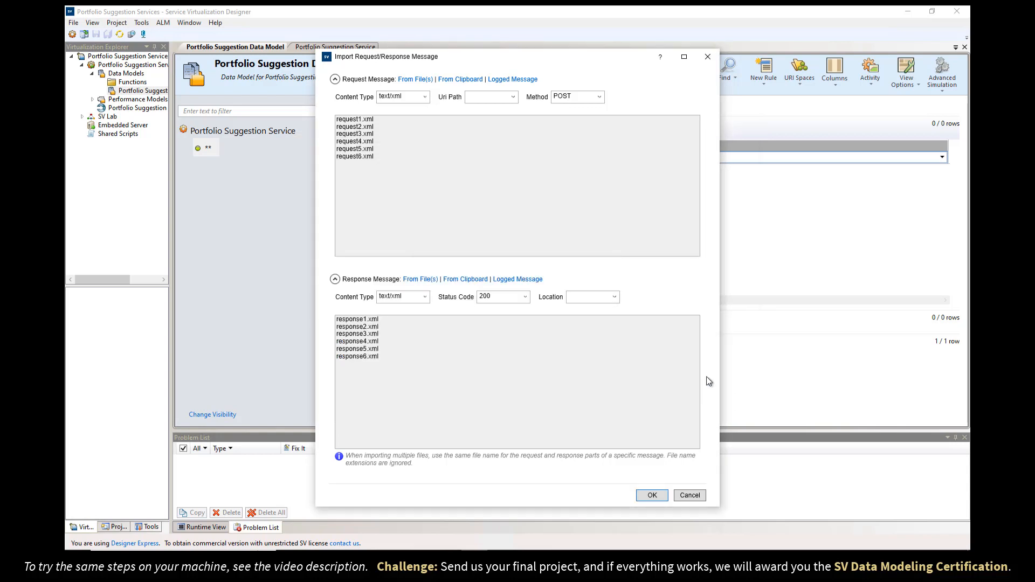
pyautogui.press('Return')
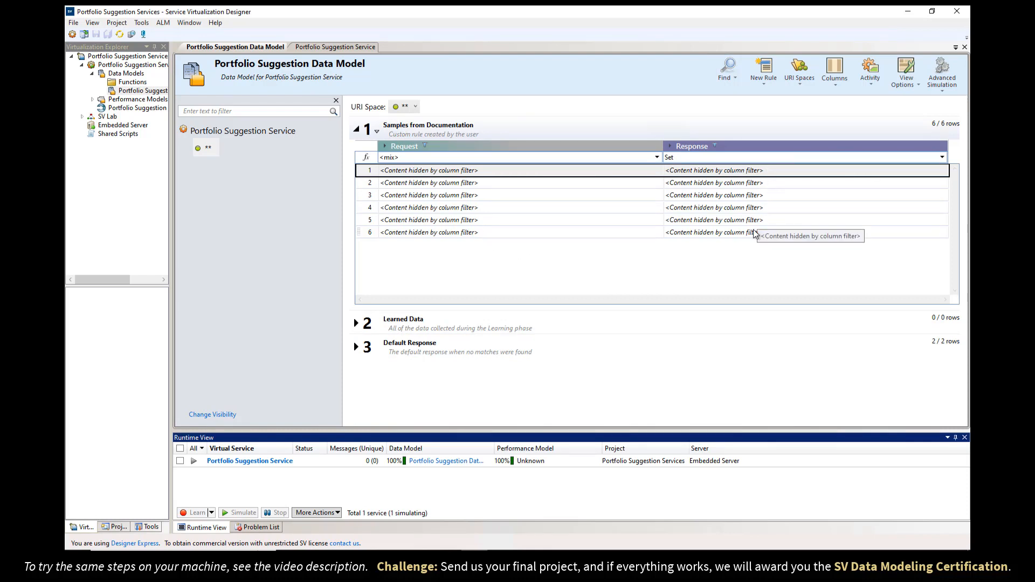
# Step: Reset the Request and Response column configurations of the Samples from Documentation rule to default
pyautogui.rightClick(425, 146)
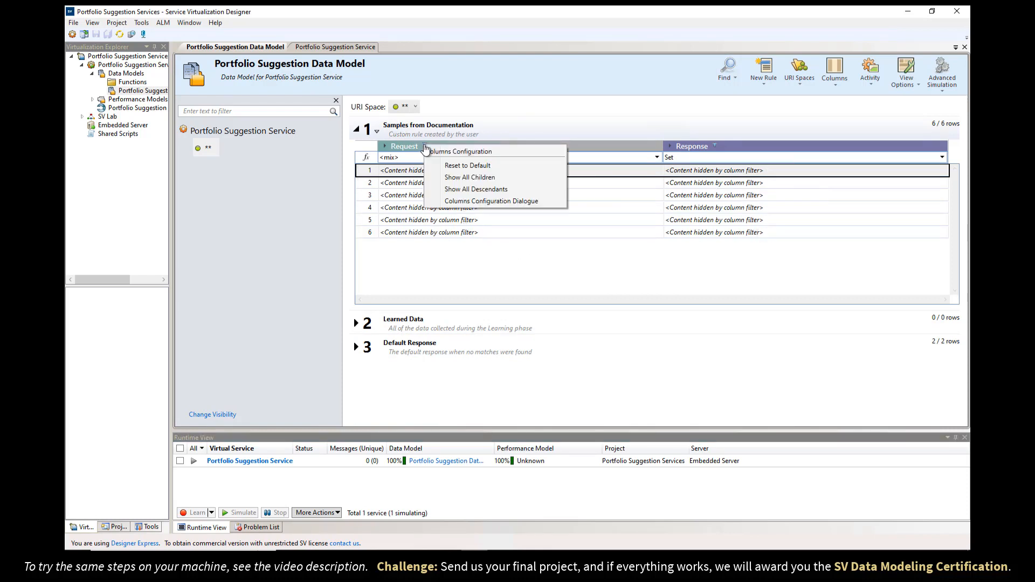
pyautogui.click(452, 167)
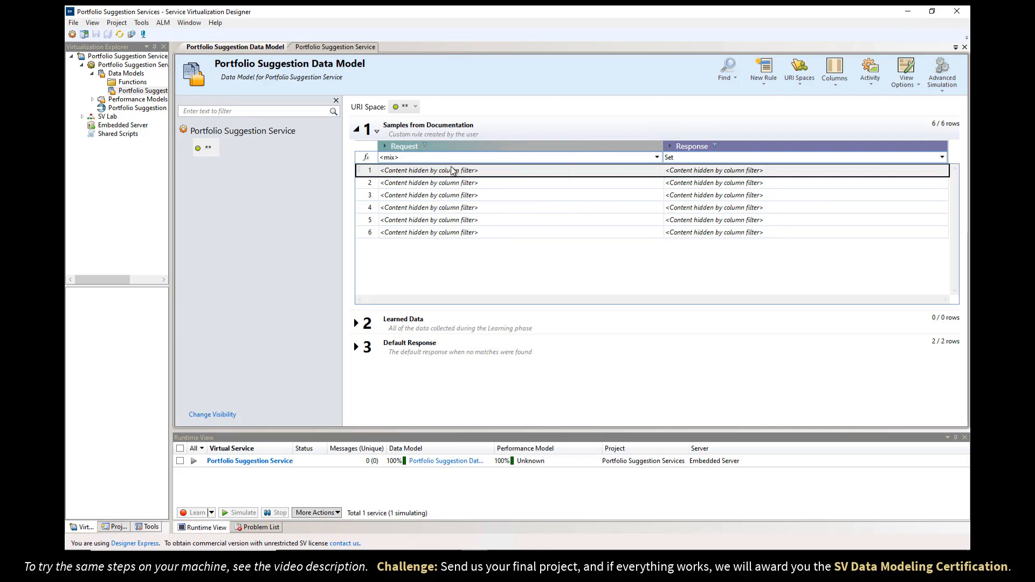
pyautogui.rightClick(714, 147)
pyautogui.click(744, 167)
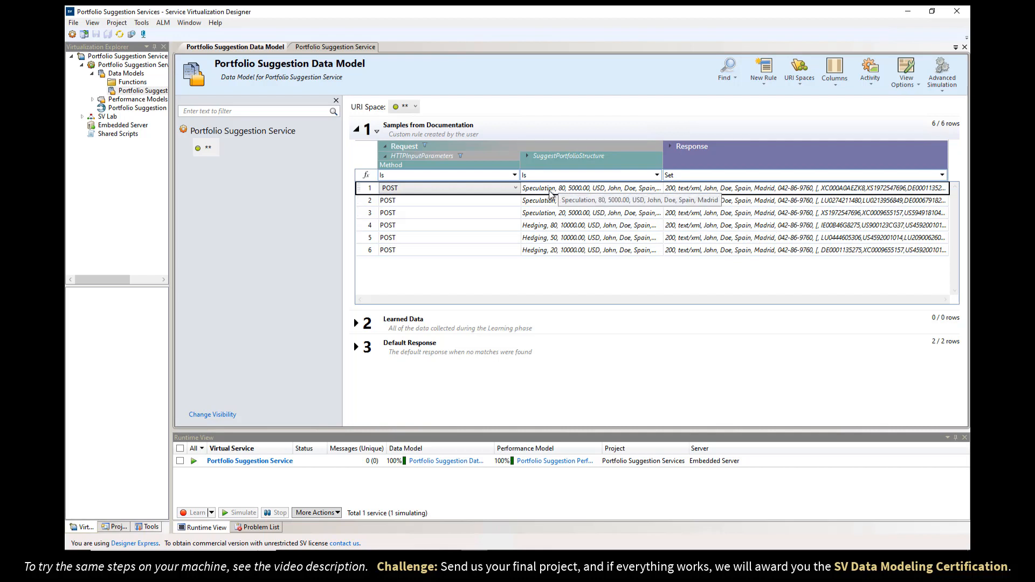
# Step: Narrow the HTTPInputParameters column and expand the SuggestPortfolioStructure and Response columns
pyautogui.moveTo(519, 167); pyautogui.dragTo(425, 162)
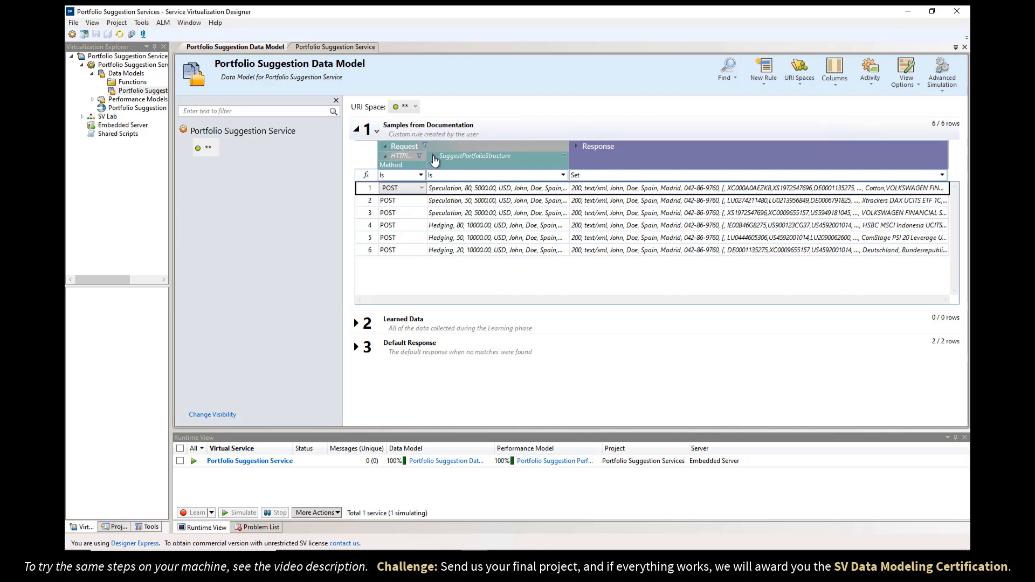
pyautogui.click(433, 156)
pyautogui.click(597, 146)
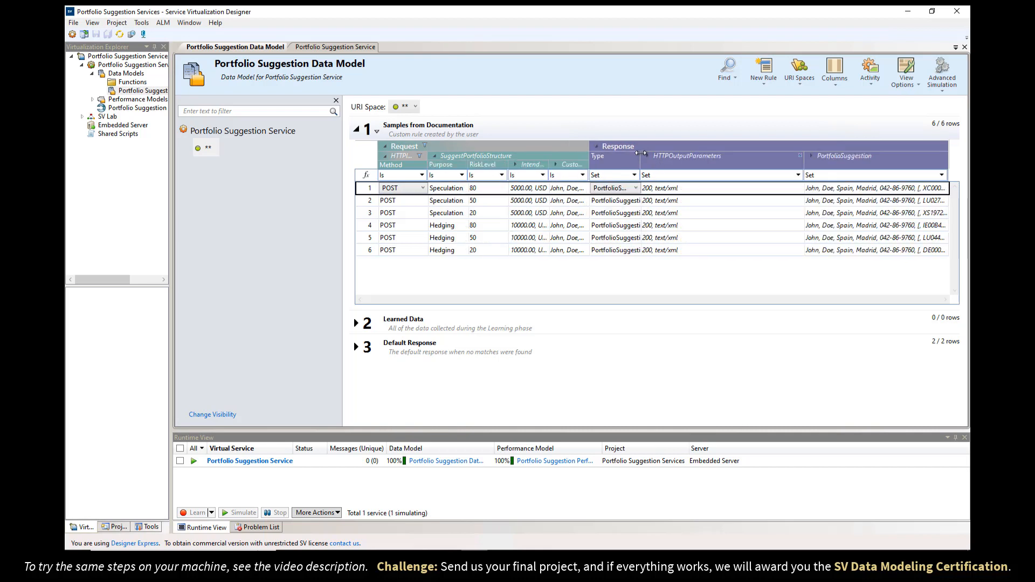
# Step: Hide the response's Type and HTTPOutputParameters columns and the request's HTTPInputParameters column with its Method field
pyautogui.moveTo(640, 153); pyautogui.dragTo(592, 154)
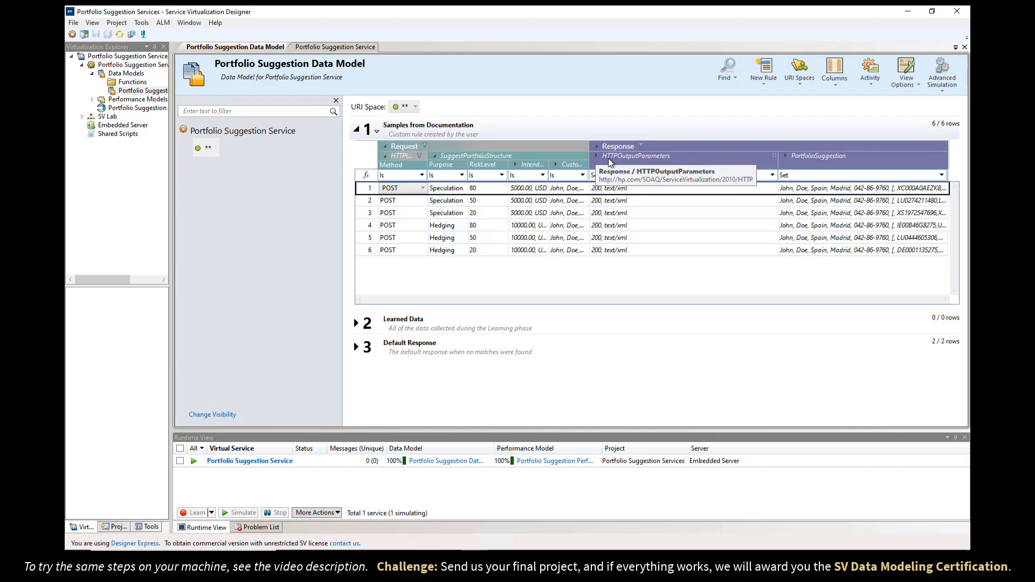
pyautogui.click(775, 159)
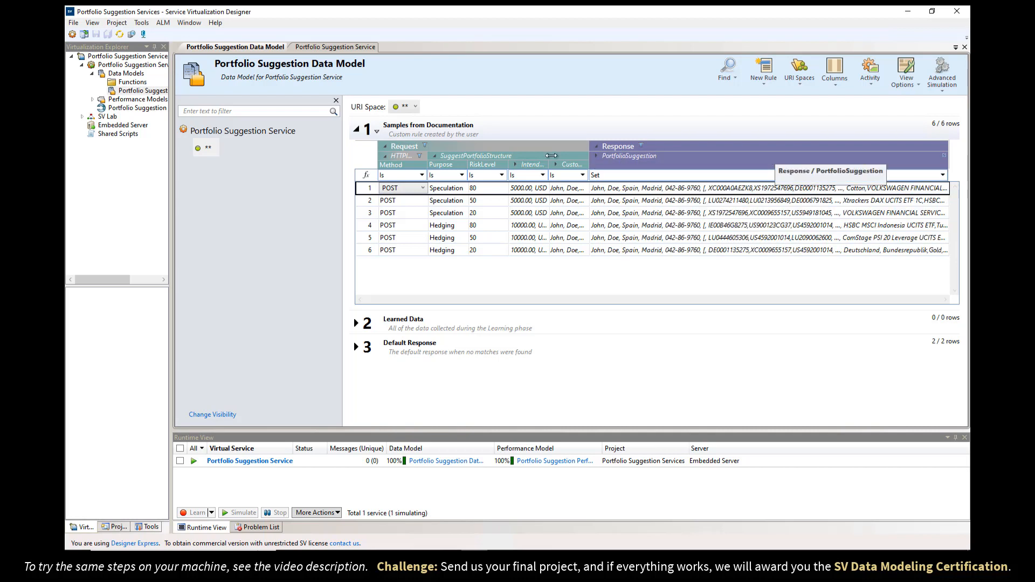
pyautogui.click(423, 156)
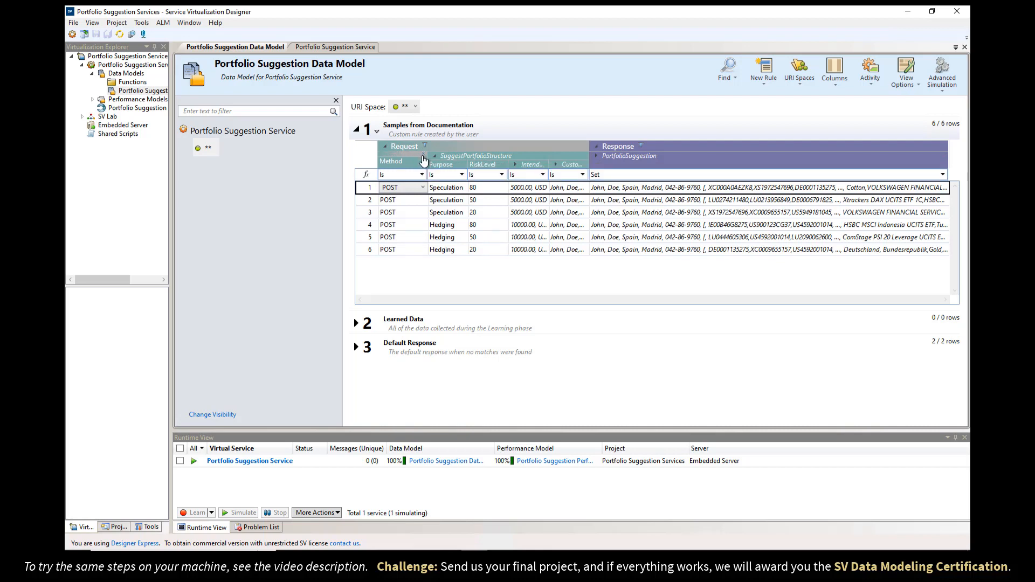
pyautogui.click(423, 157)
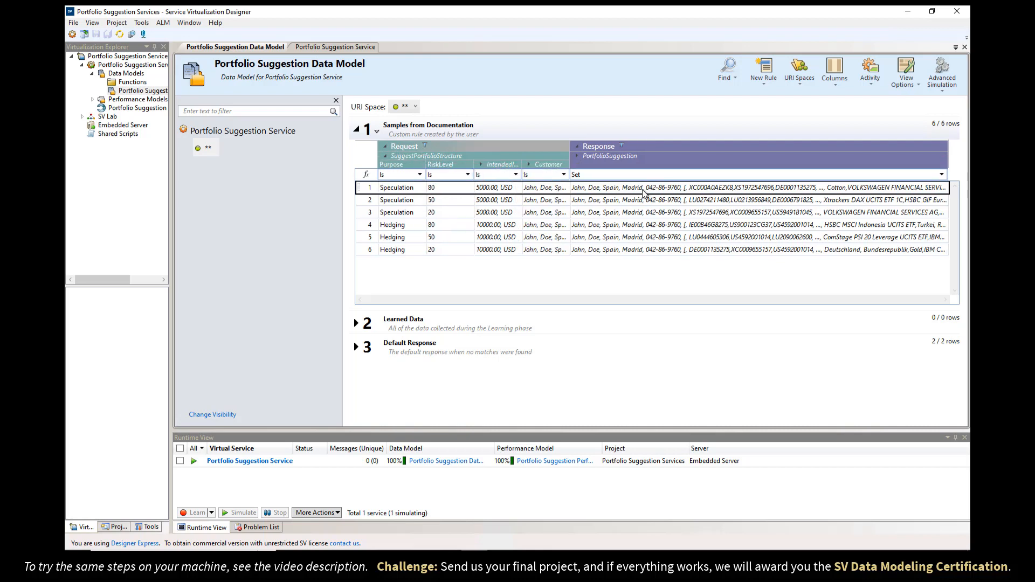
# Step: Expand the PortfolioSuggestion response and its SuggestedAssets array, and examine the asset items of the first row
pyautogui.click(577, 157)
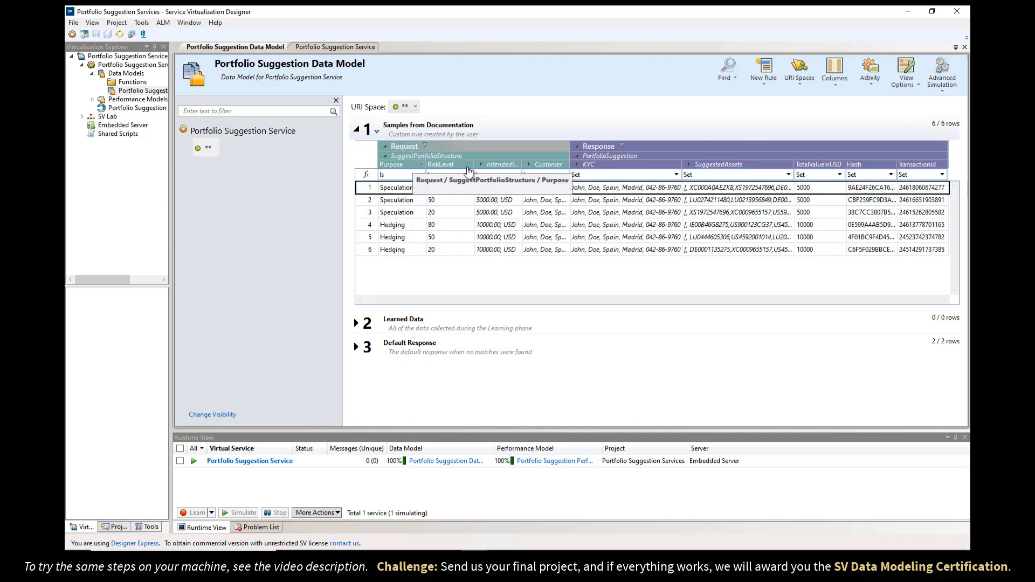
pyautogui.doubleClick(704, 189)
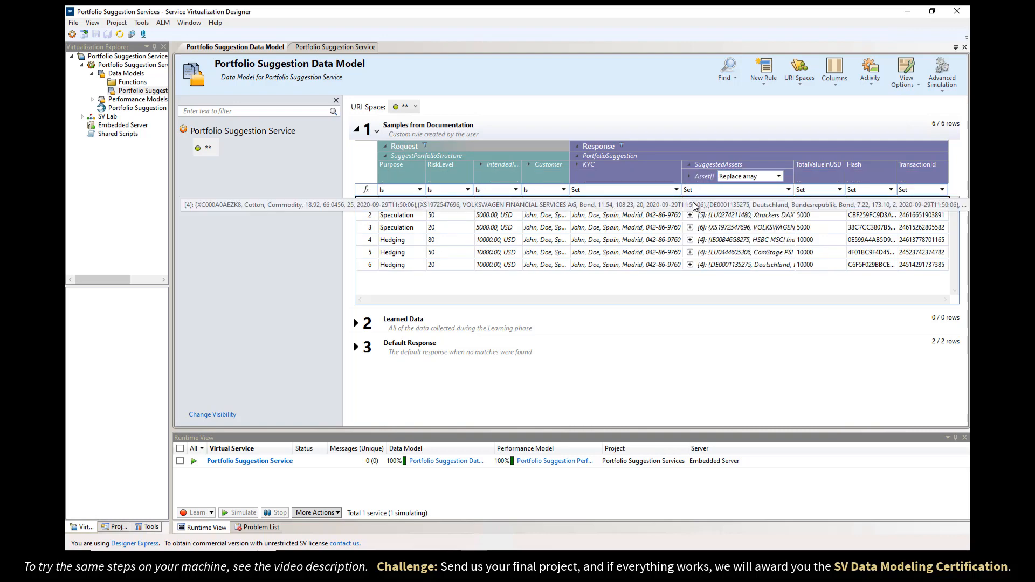
pyautogui.click(691, 203)
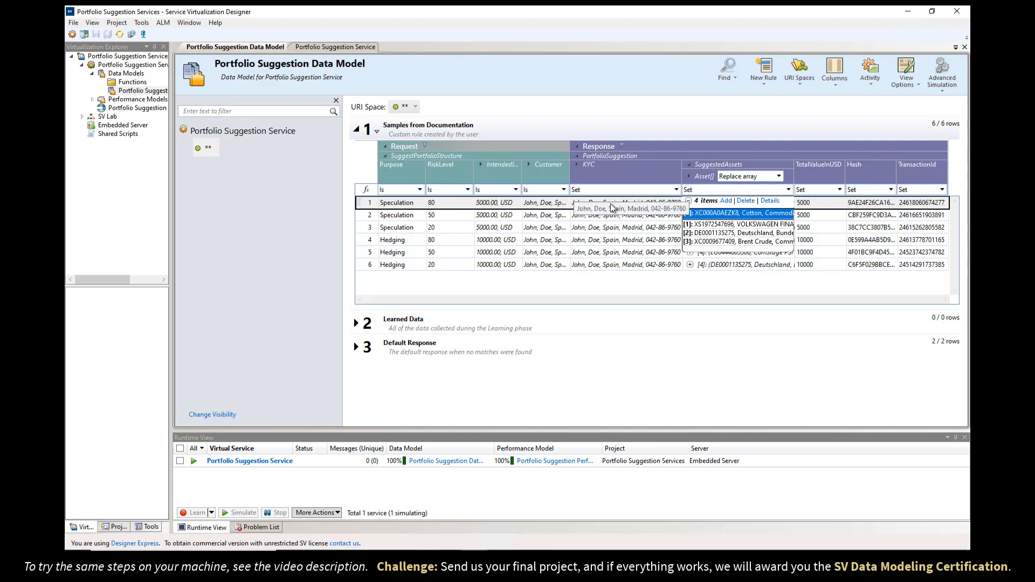
# Step: Close the asset list and read instruction 6 in the hands-on PDF about calling the virtual service with correct Accept and Content-Type headers
pyautogui.click(599, 219)
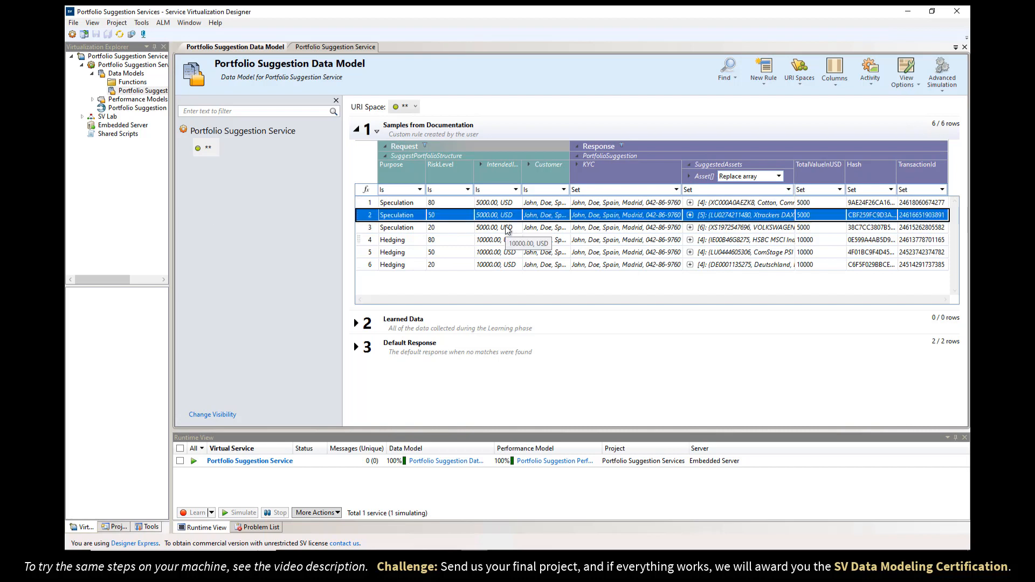
pyautogui.click(387, 204)
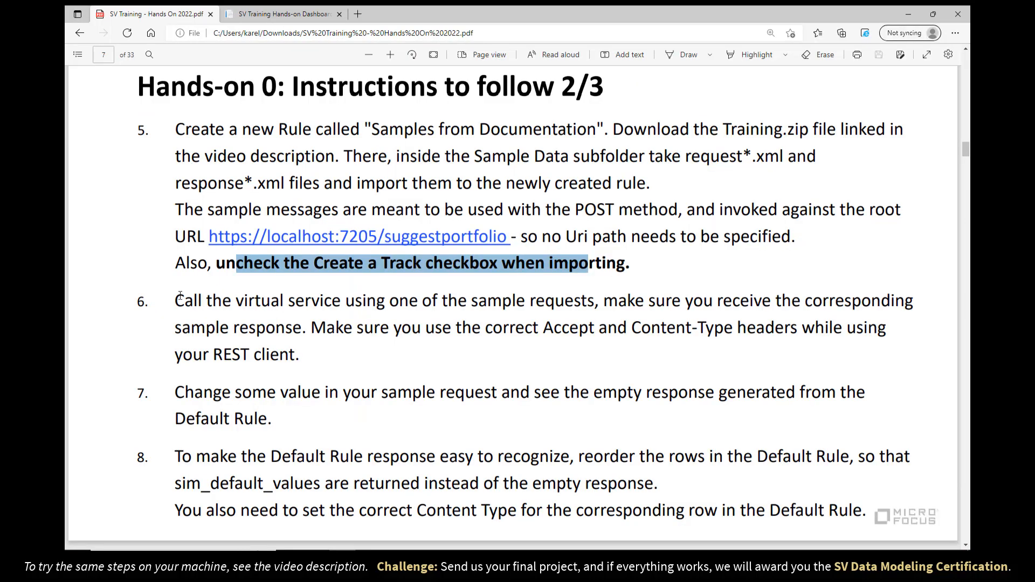
pyautogui.moveTo(177, 300); pyautogui.dragTo(374, 305)
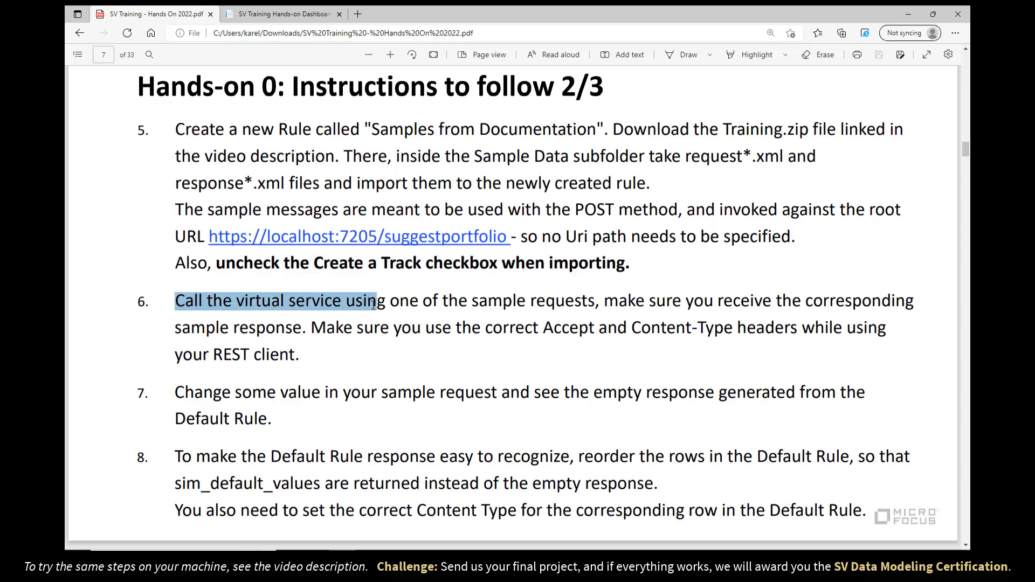
pyautogui.click(407, 306)
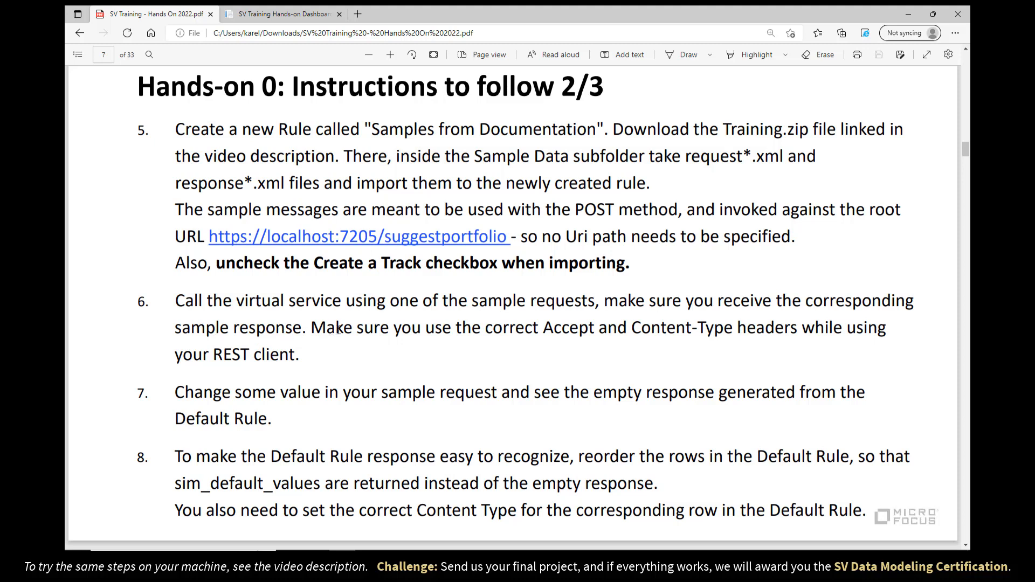
pyautogui.moveTo(543, 330); pyautogui.dragTo(728, 330)
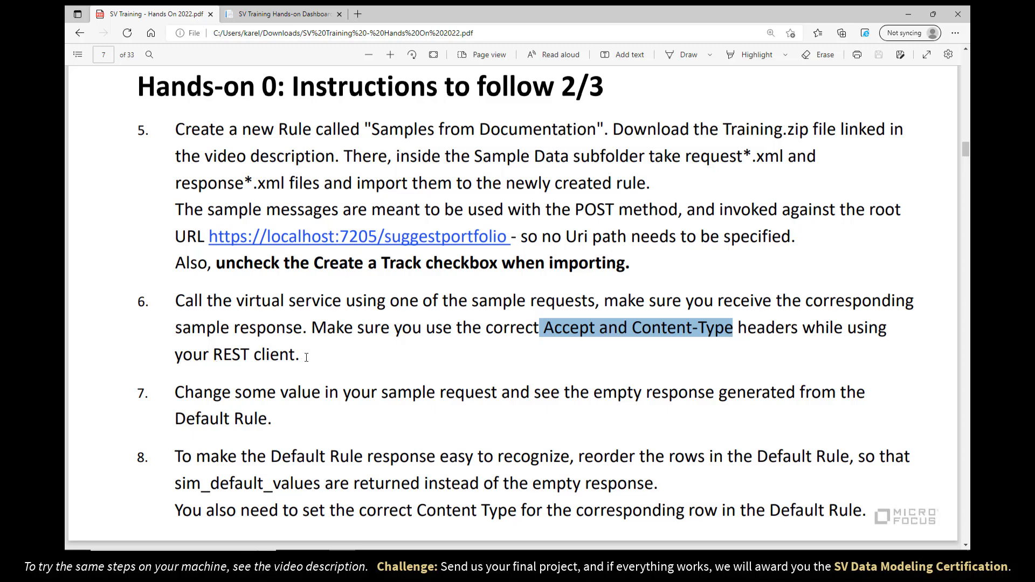
# Step: Open request1.xml from the Sample Data folder for editing and copy its entire content
pyautogui.click(300, 21)
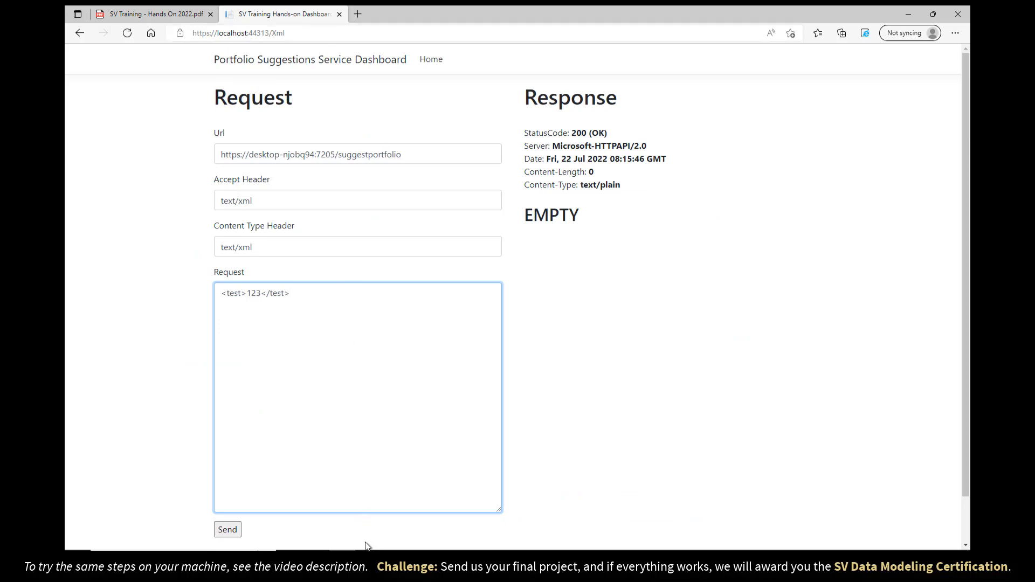
pyautogui.click(368, 558)
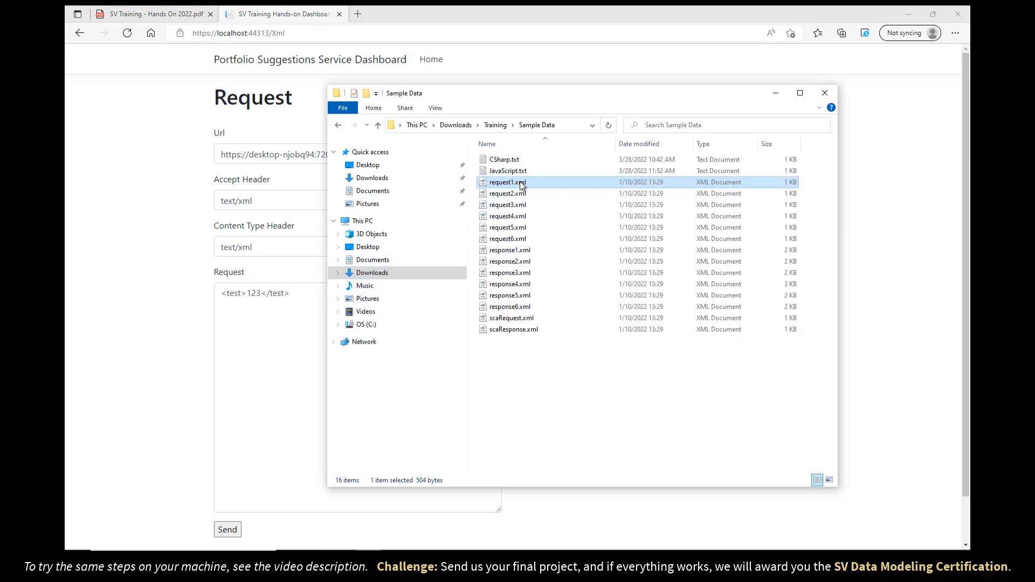
pyautogui.rightClick(521, 184)
pyautogui.click(541, 199)
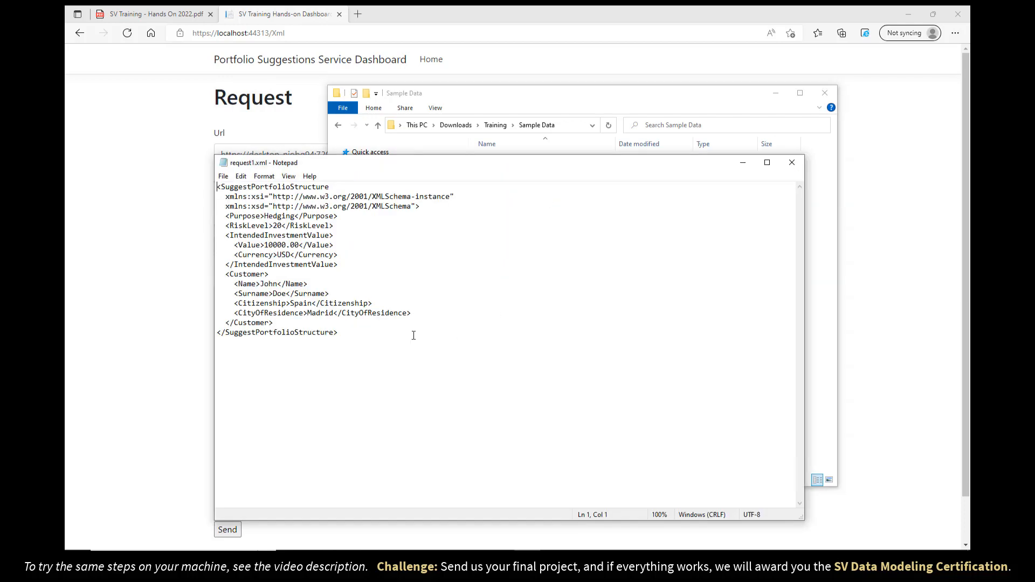
pyautogui.moveTo(413, 336); pyautogui.dragTo(218, 186)
pyautogui.rightClick(248, 232)
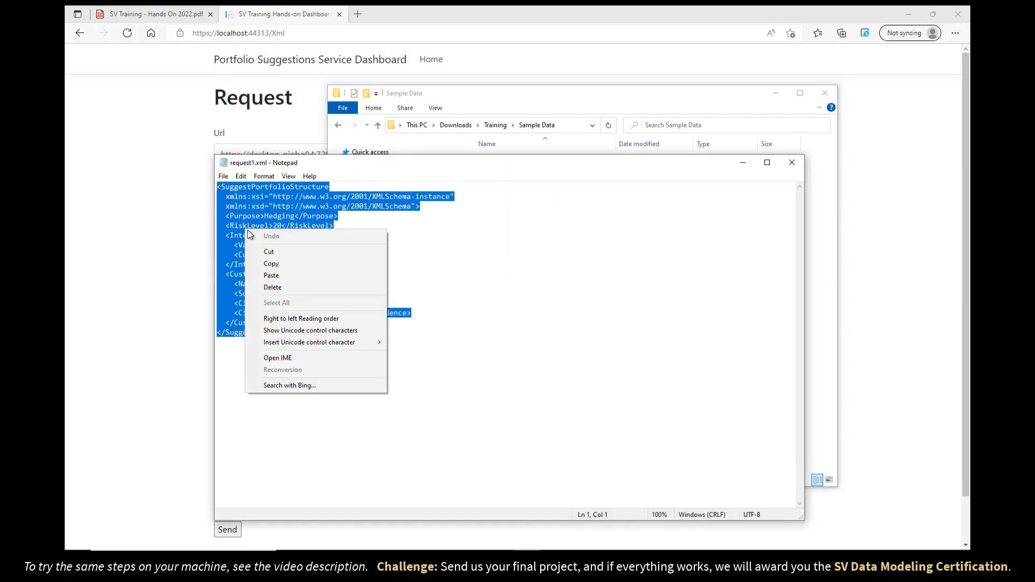
pyautogui.click(271, 263)
# Step: Replace the request body in the Portfolio Suggestions Service Dashboard with the copied sample XML
pyautogui.click(141, 238)
pyautogui.moveTo(289, 298); pyautogui.dragTo(216, 275)
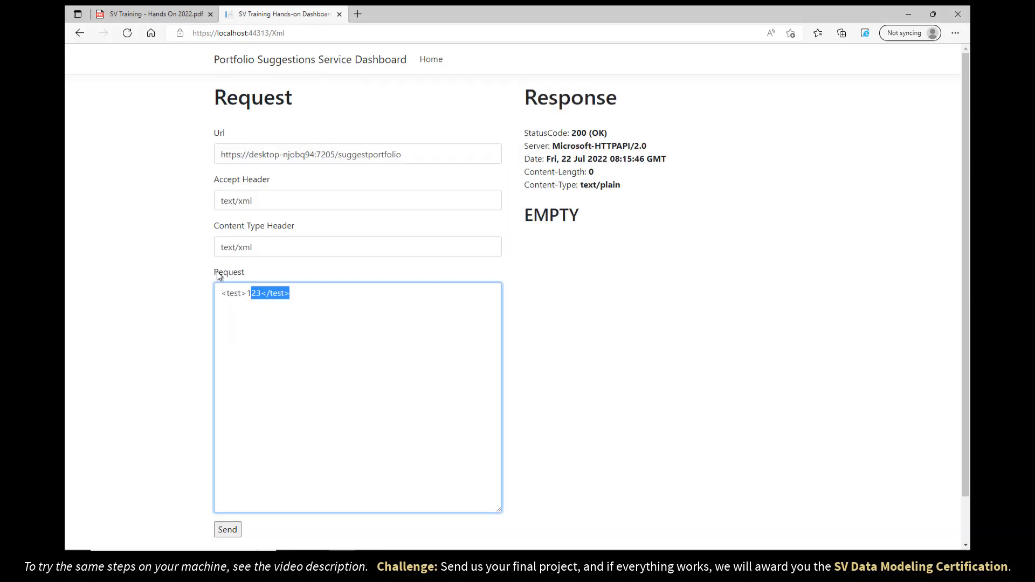
pyautogui.rightClick(260, 307)
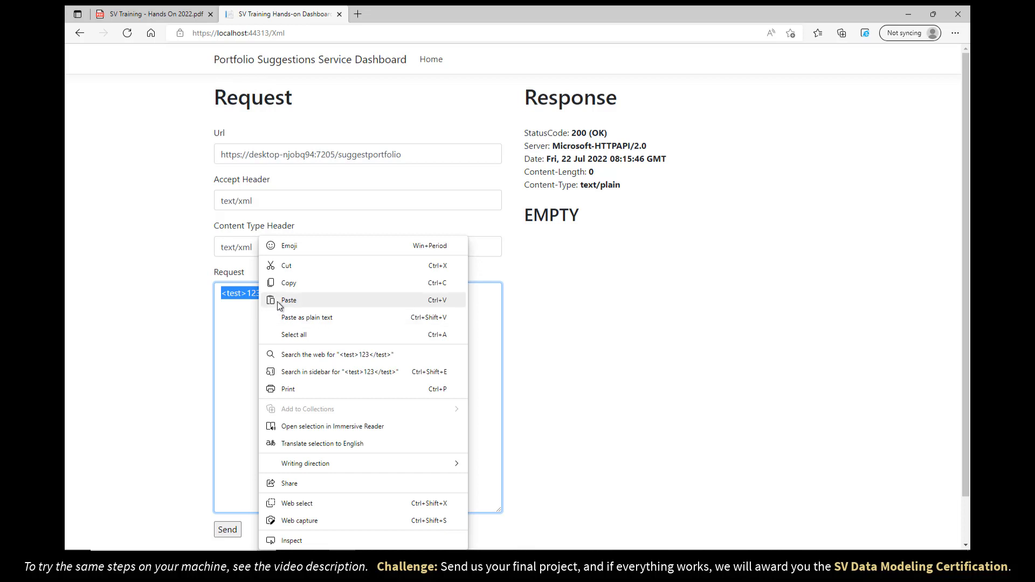
pyautogui.click(277, 302)
# Step: Check the dashboard's Accept header, Content Type header and URL, comparing the URL with the Portfolio Suggestion Service address in Service Virtualization Designer
pyautogui.tripleClick(260, 201)
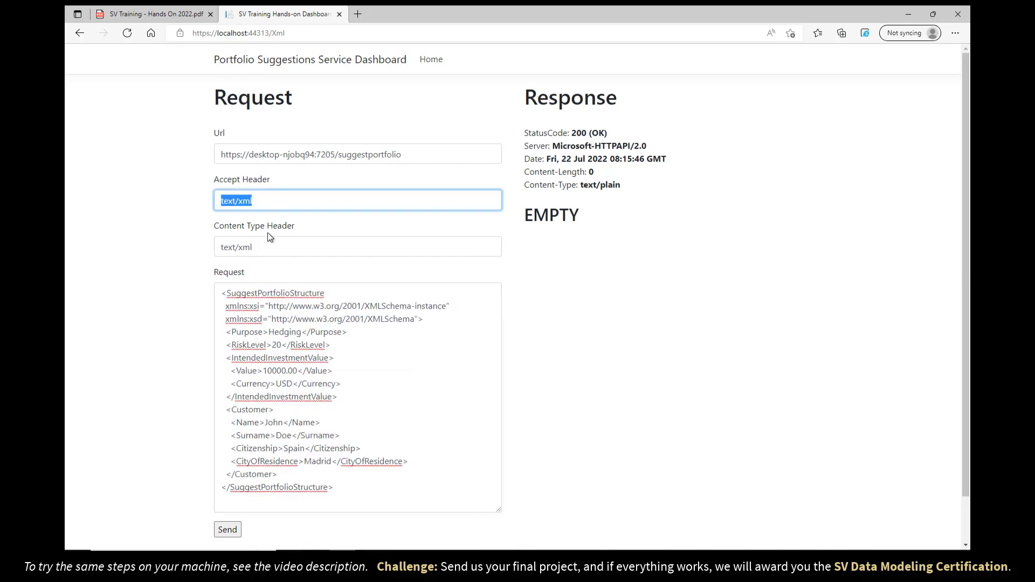
pyautogui.tripleClick(278, 246)
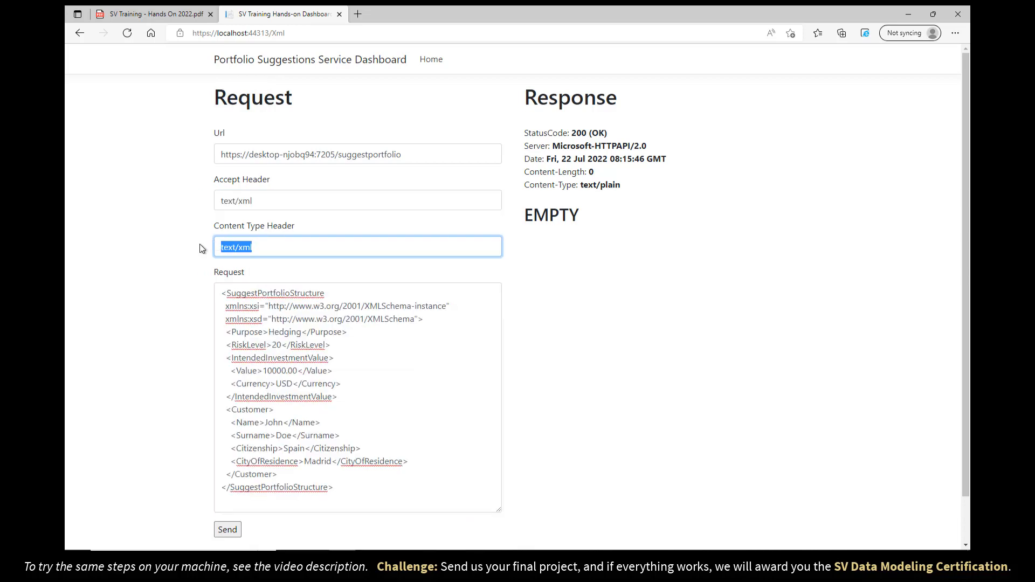
pyautogui.tripleClick(274, 154)
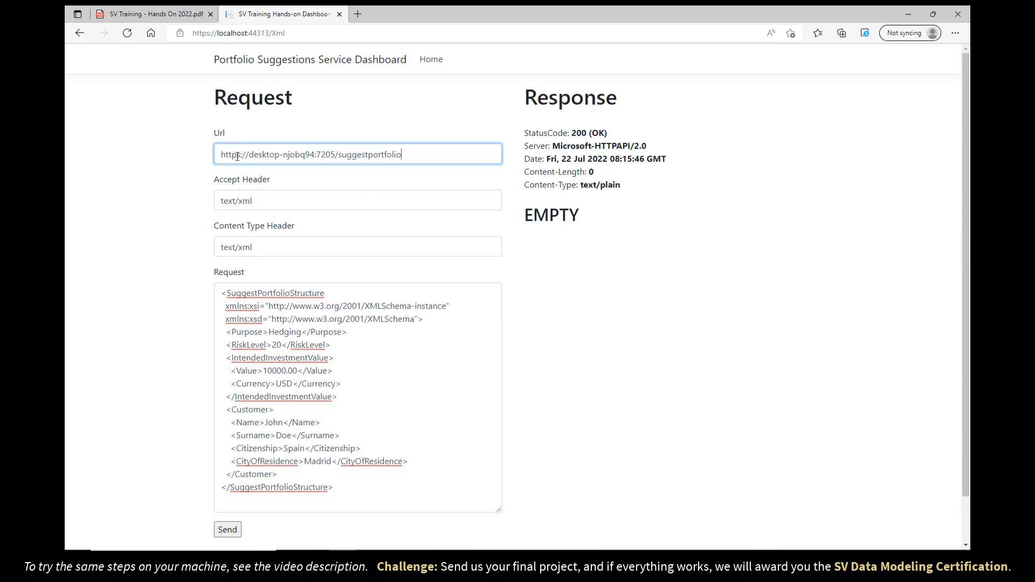
pyautogui.hotkey('alt', 'Tab')
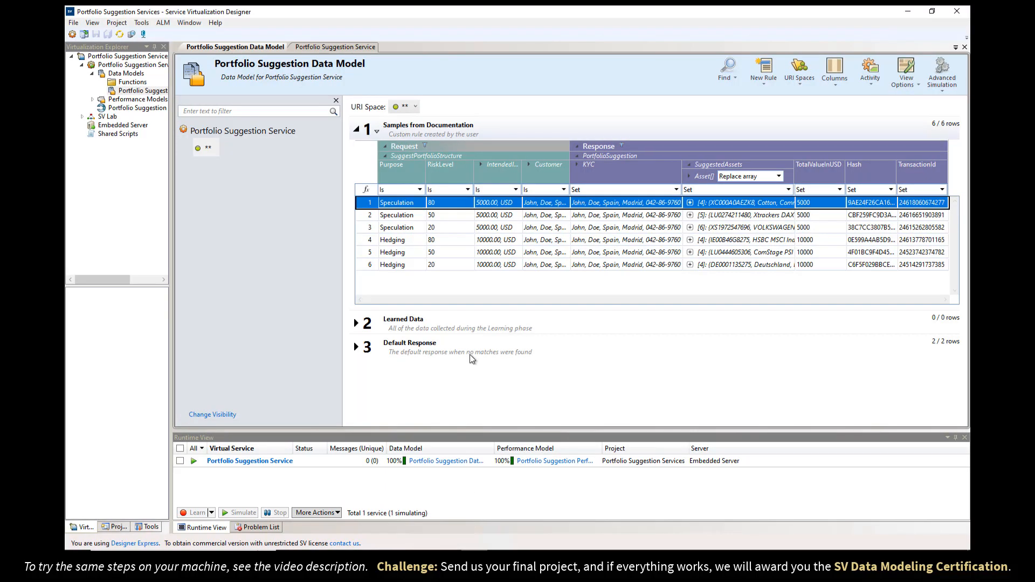
pyautogui.click(333, 47)
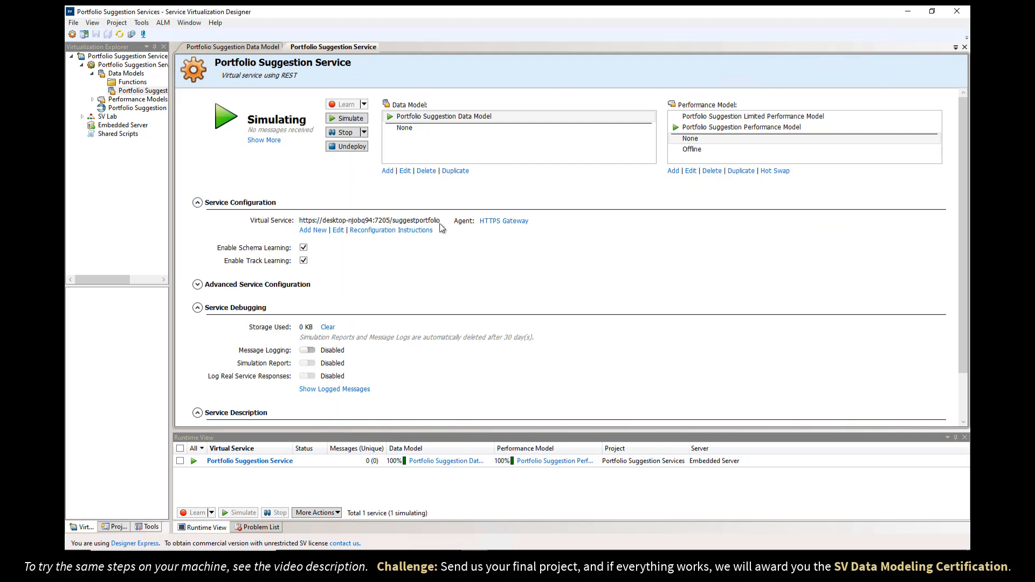
pyautogui.click(251, 48)
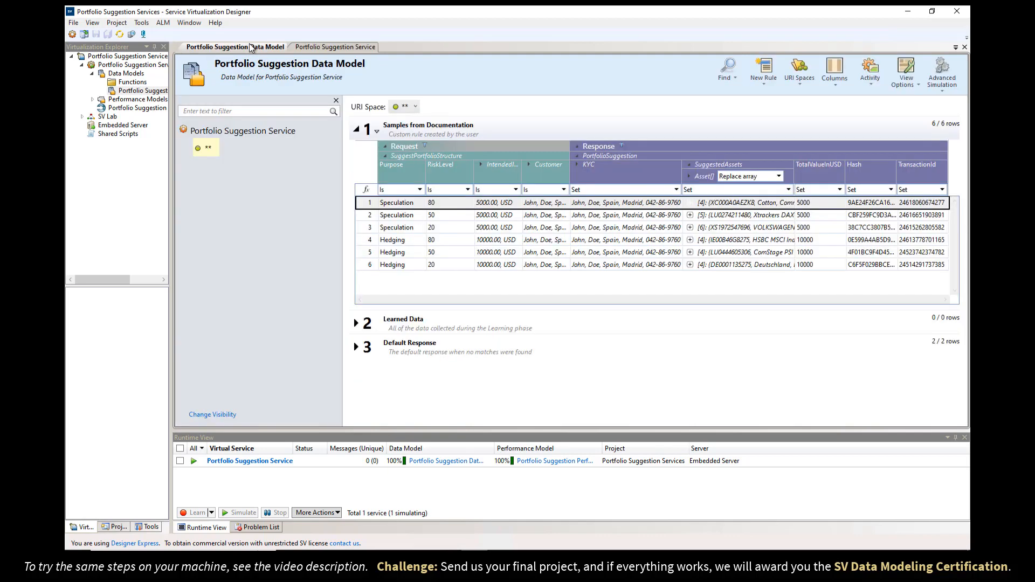
pyautogui.hotkey('alt', 'Tab')
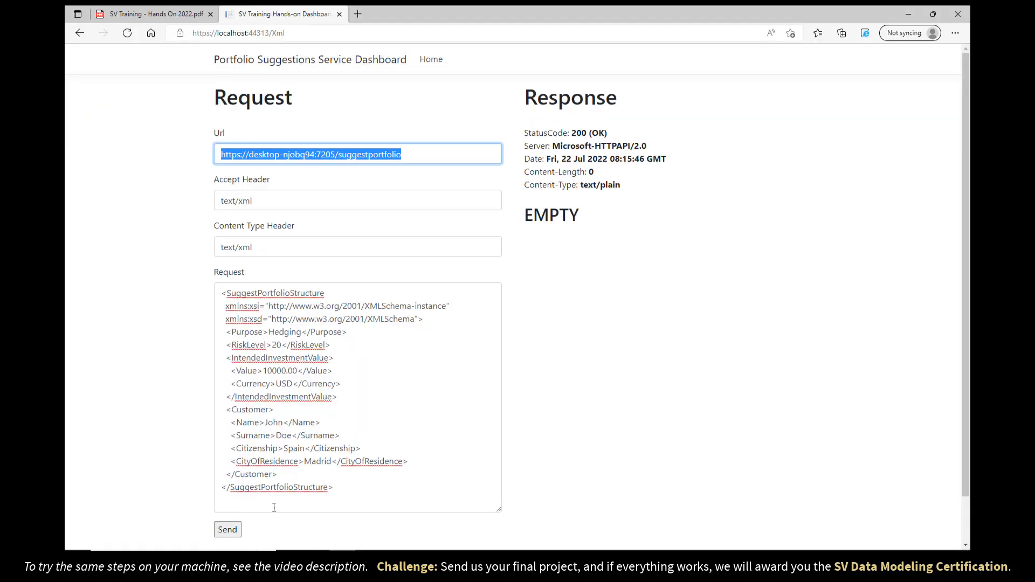
# Step: Send the request to the virtual service and examine the returned XML down to its TransactionId
pyautogui.click(227, 530)
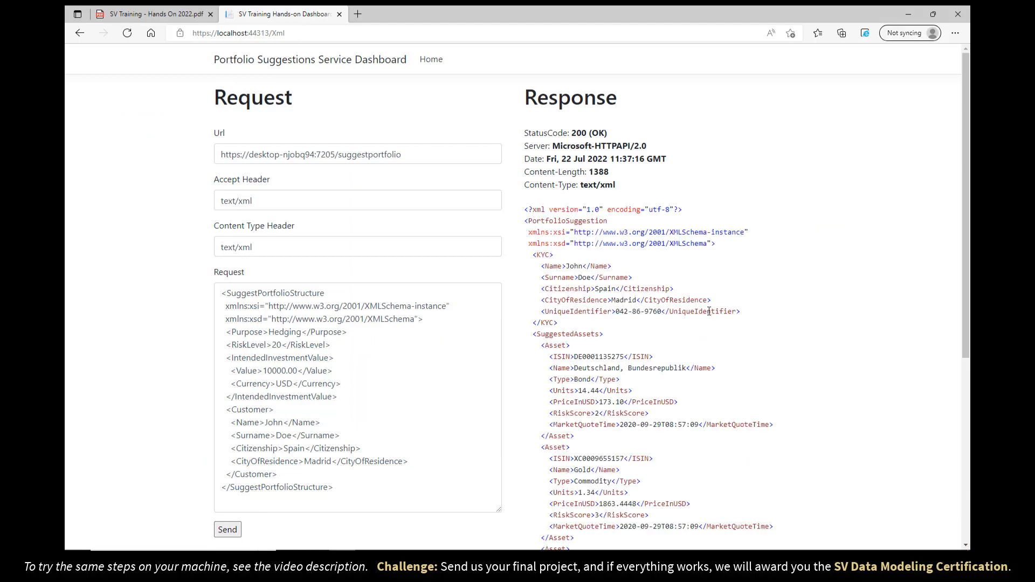
pyautogui.scroll(-5, 709, 312)
pyautogui.scroll(5, 667, 362)
pyautogui.scroll(-5, 687, 293)
pyautogui.moveTo(640, 483); pyautogui.dragTo(653, 483)
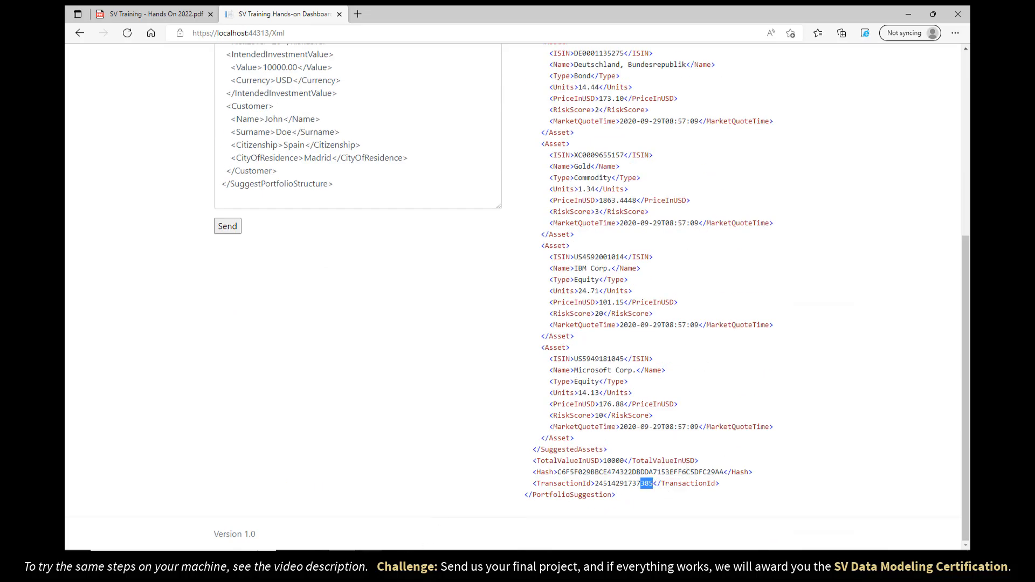
# Step: Open response1.xml from the Sample Data folder, compare its TransactionId with the received response, and return to the dashboard
pyautogui.hotkey('alt', 'Tab')
pyautogui.click(508, 251)
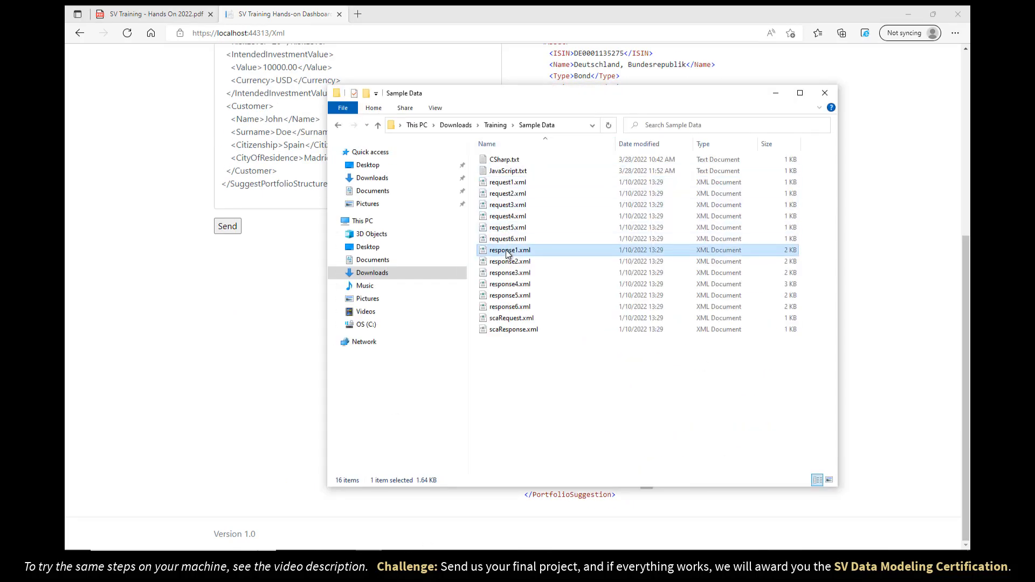
pyautogui.rightClick(508, 254)
pyautogui.click(543, 272)
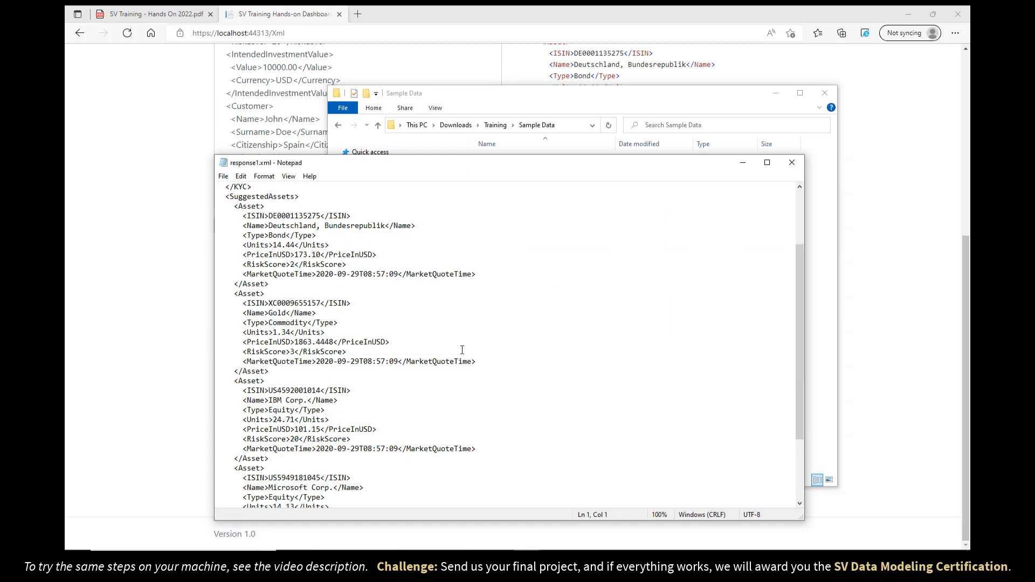
pyautogui.scroll(-4, 463, 367)
pyautogui.moveTo(338, 488); pyautogui.dragTo(349, 488)
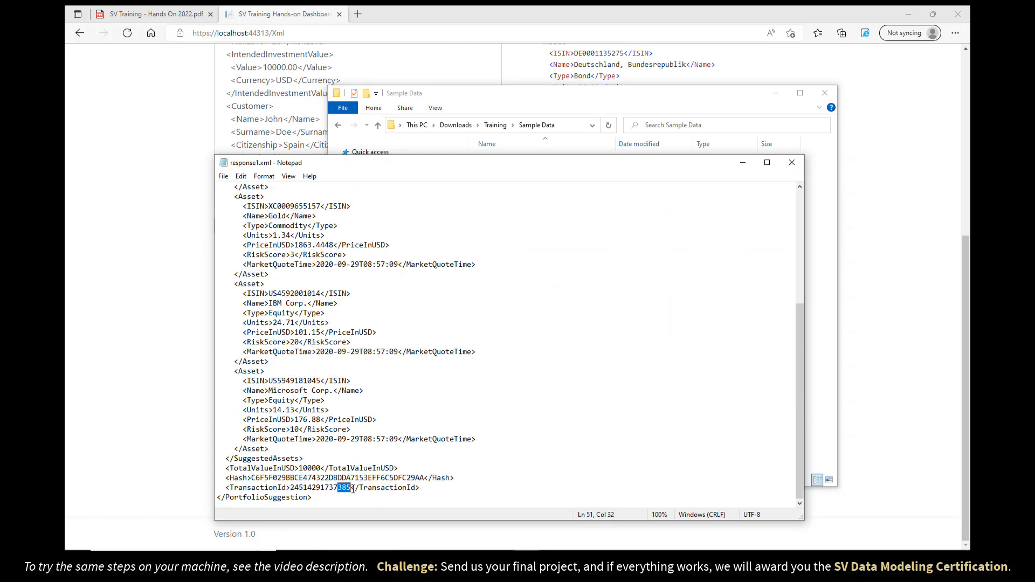
pyautogui.click(793, 165)
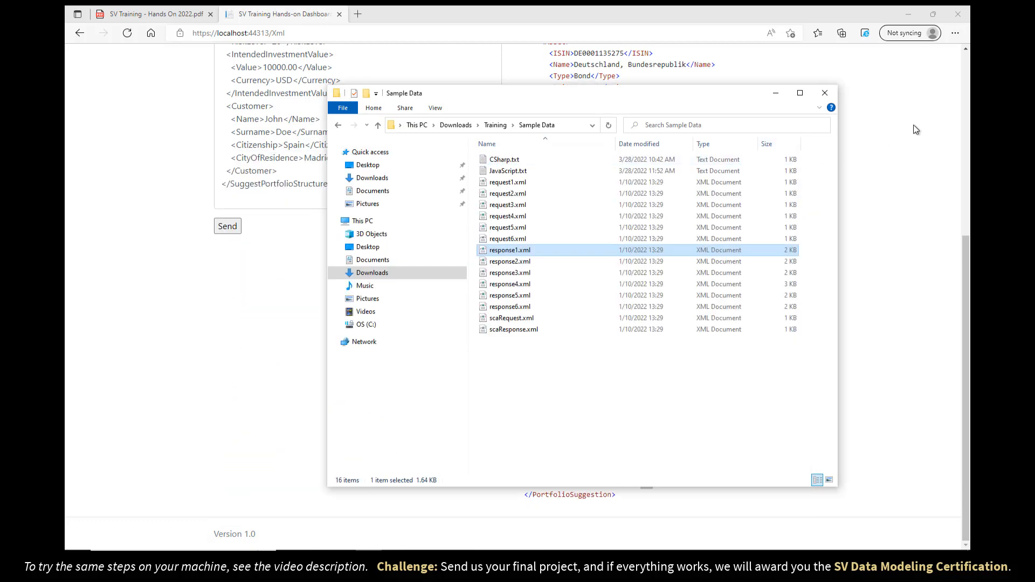
pyautogui.click(915, 124)
pyautogui.scroll(6, 791, 306)
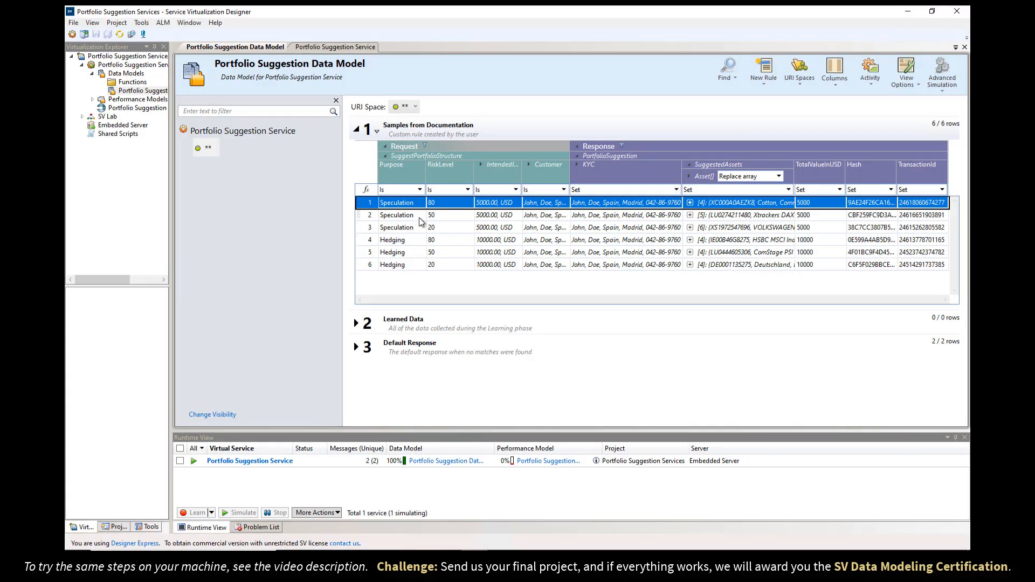
# Step: In Service Virtualization Designer, turn the data model's Functions display off and on again
pyautogui.click(420, 215)
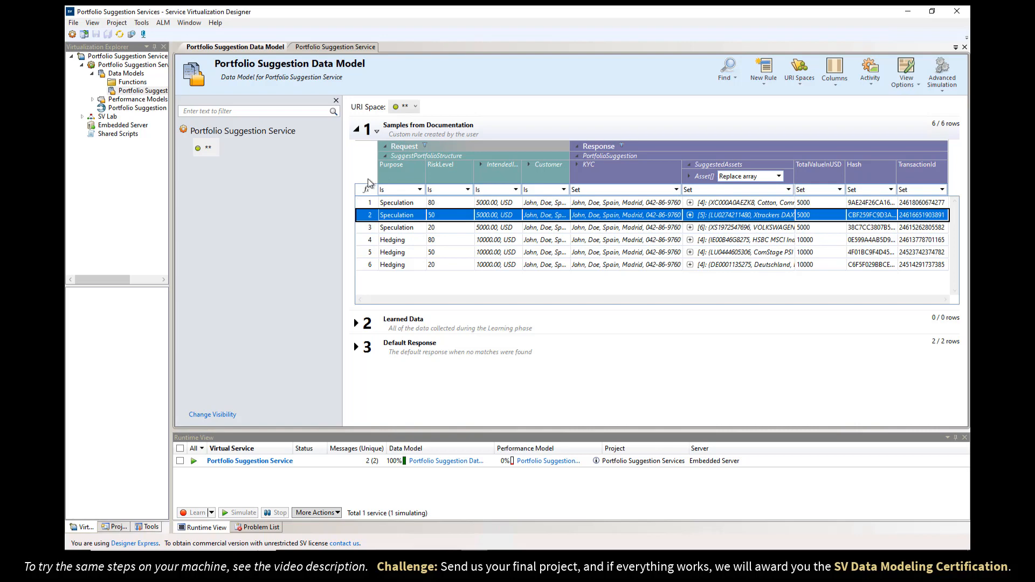
pyautogui.click(904, 69)
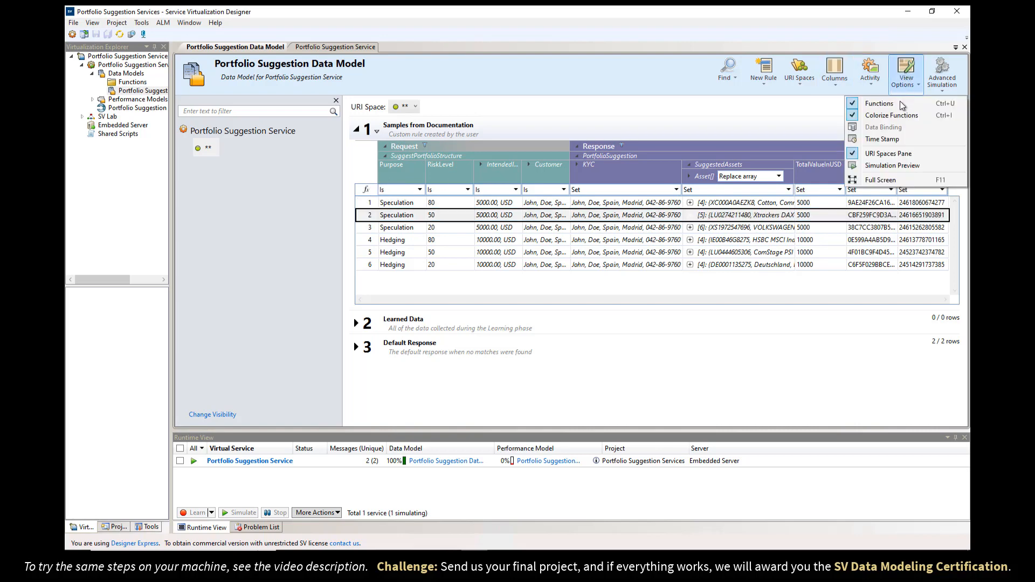
pyautogui.click(900, 102)
pyautogui.click(904, 86)
pyautogui.click(905, 101)
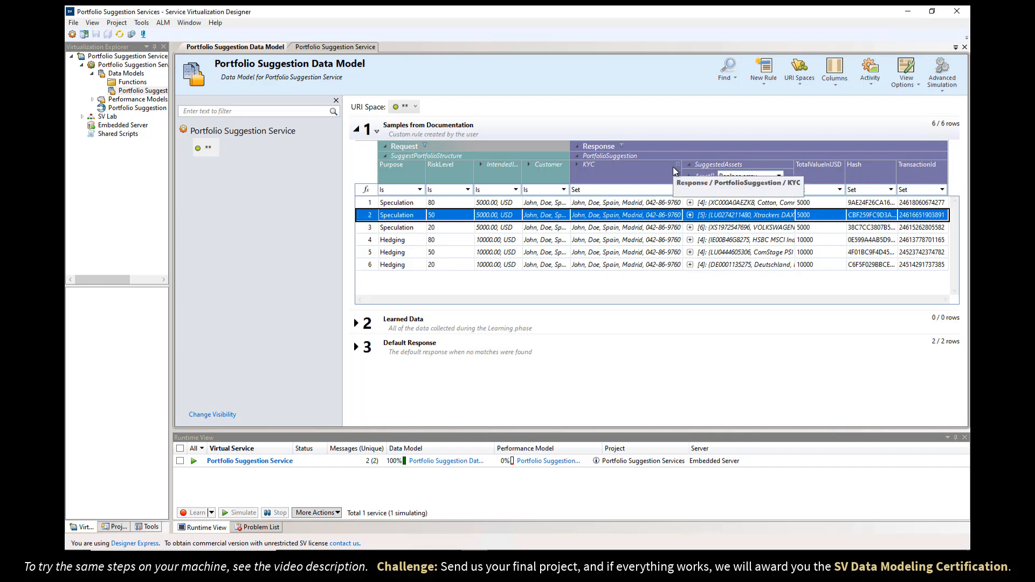
# Step: Examine the functions available for the request's Purpose column and the response's KYC and TotalValueInUSD columns, leaving the current functions selected
pyautogui.click(419, 190)
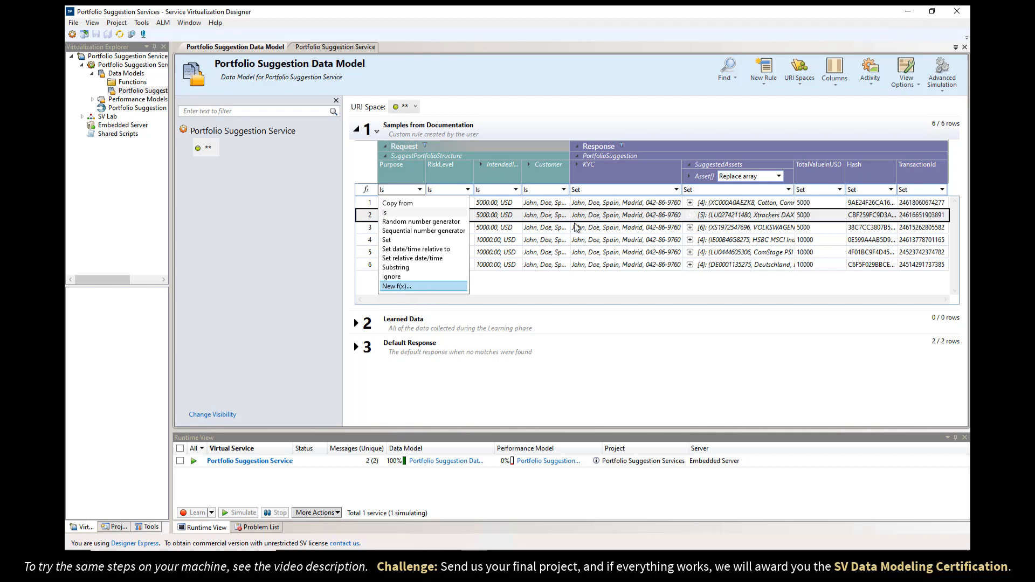
pyautogui.click(665, 122)
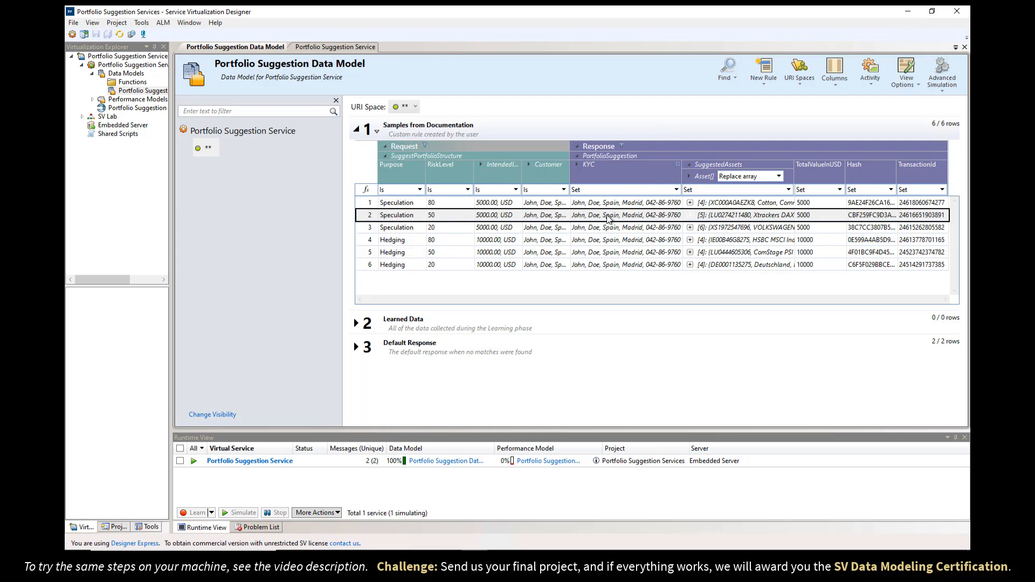
pyautogui.click(674, 190)
pyautogui.click(839, 190)
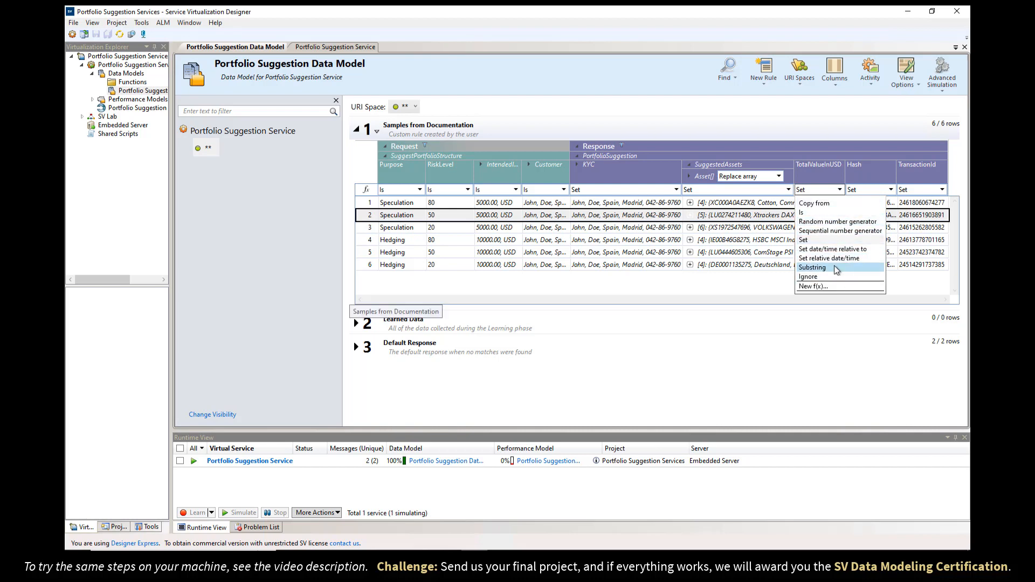
pyautogui.click(825, 127)
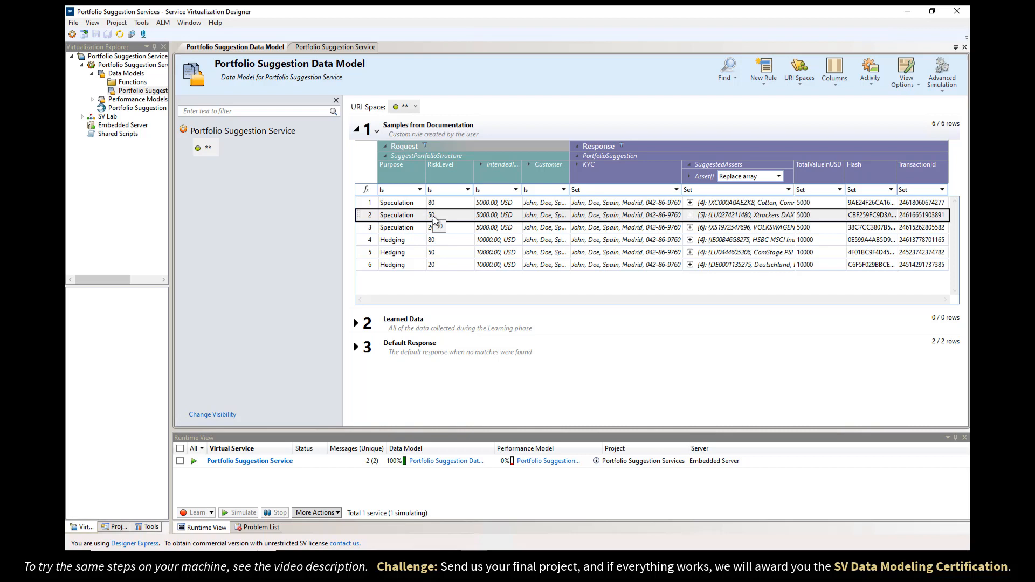
# Step: Go through rows 1 to 5 of the Samples from Documentation rule, examining their request values
pyautogui.click(441, 203)
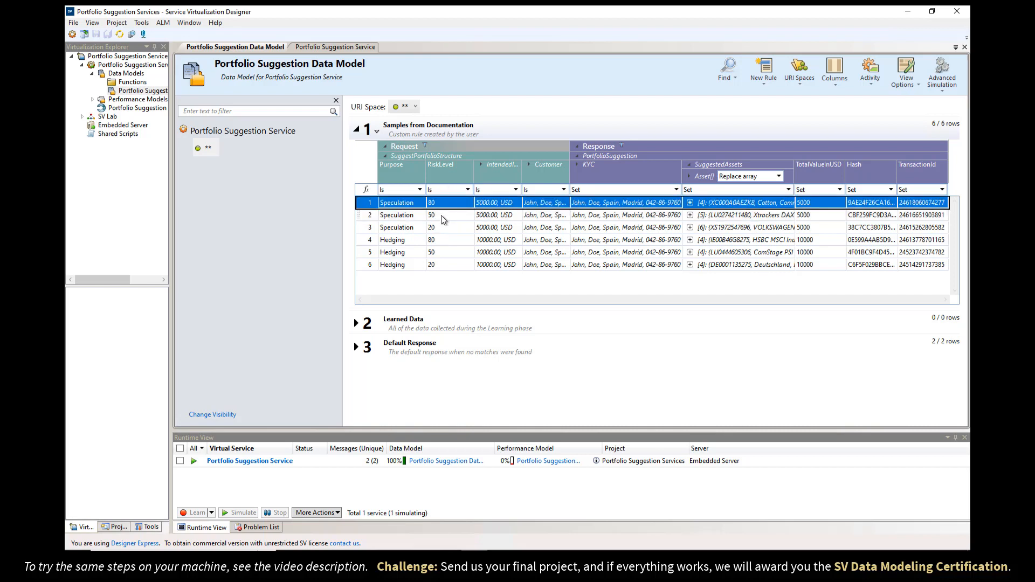
pyautogui.click(441, 215)
pyautogui.click(443, 228)
pyautogui.click(444, 240)
pyautogui.click(443, 252)
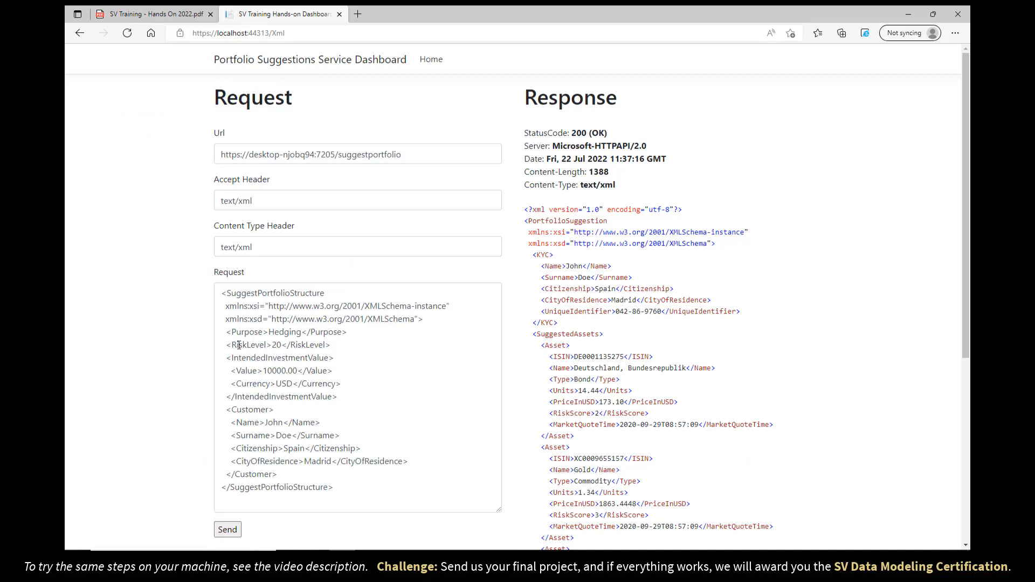
# Step: Switch to the service dashboard and set the RiskLevel in the request XML to 21
pyautogui.moveTo(276, 345); pyautogui.dragTo(281, 345)
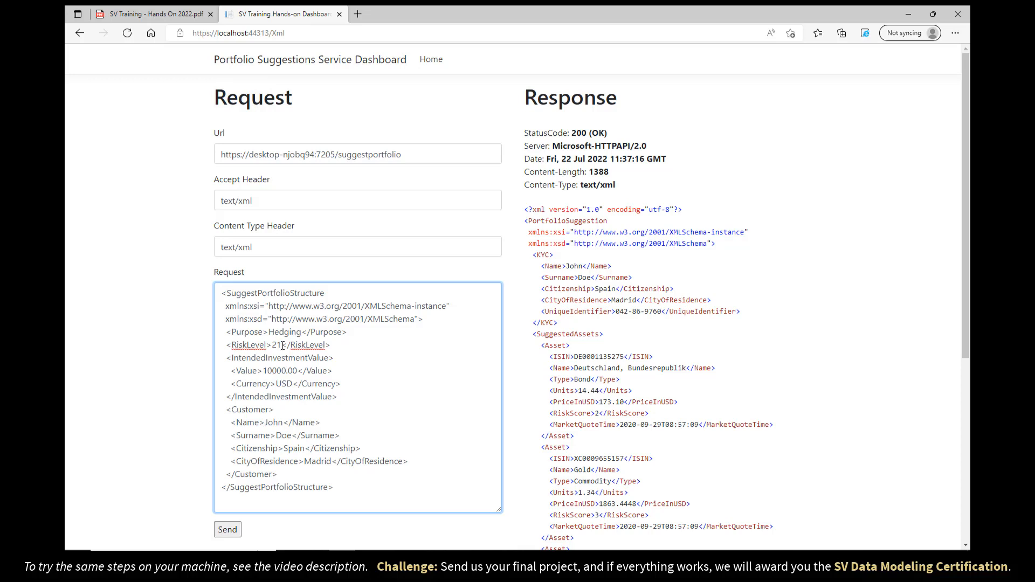
# Step: Send the modified request, then in Service Virtualization Designer examine the row detail of the PortfolioSuggestion row in the Default Response rule
pyautogui.click(215, 534)
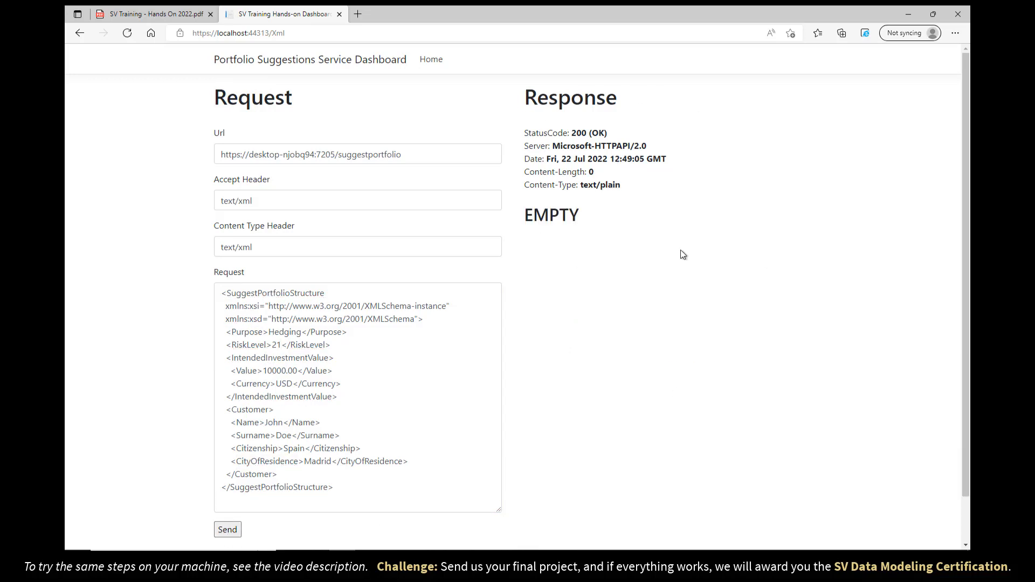
pyautogui.click(475, 558)
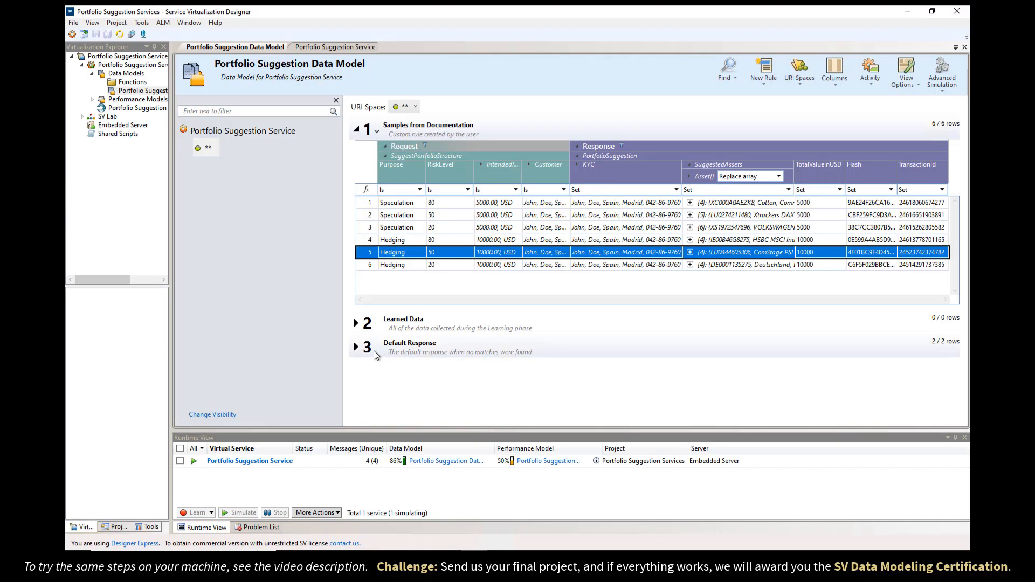
pyautogui.click(355, 347)
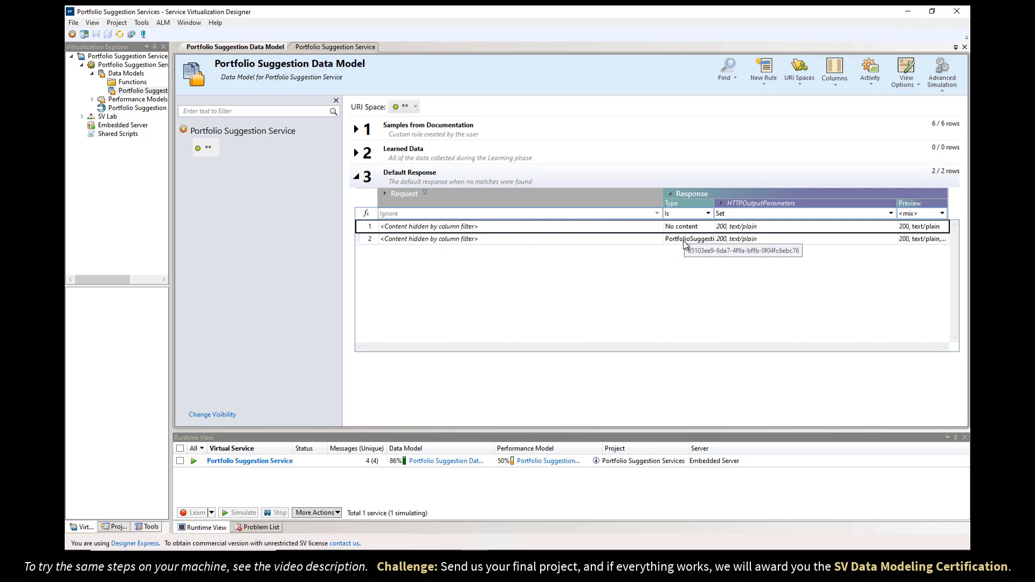
pyautogui.rightClick(768, 238)
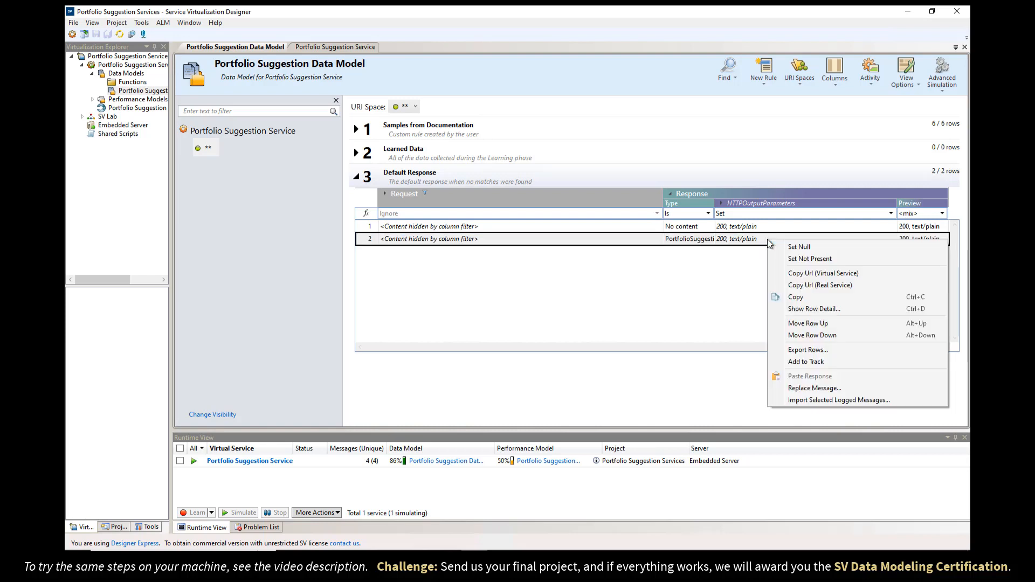
pyautogui.click(799, 308)
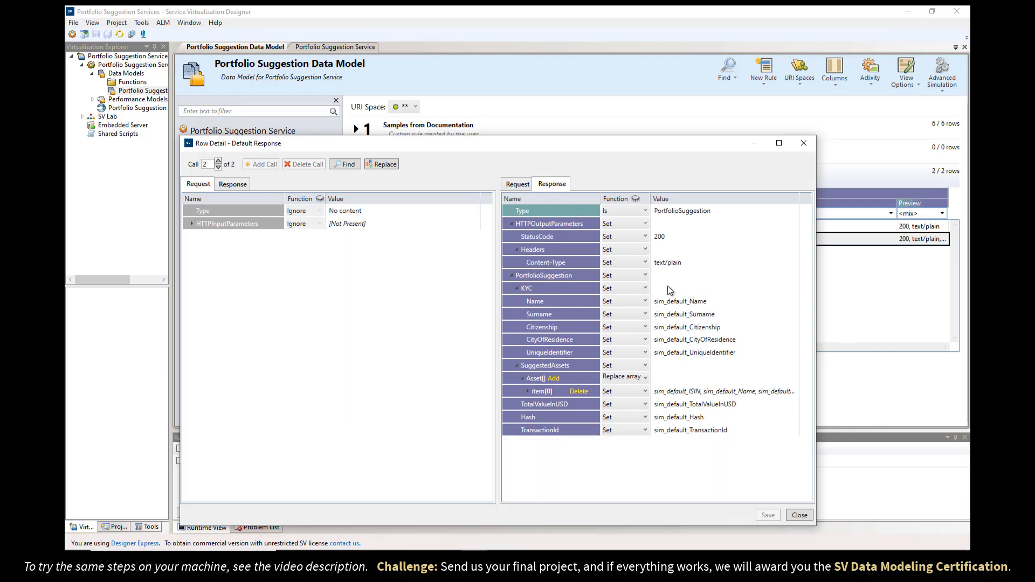
pyautogui.click(804, 143)
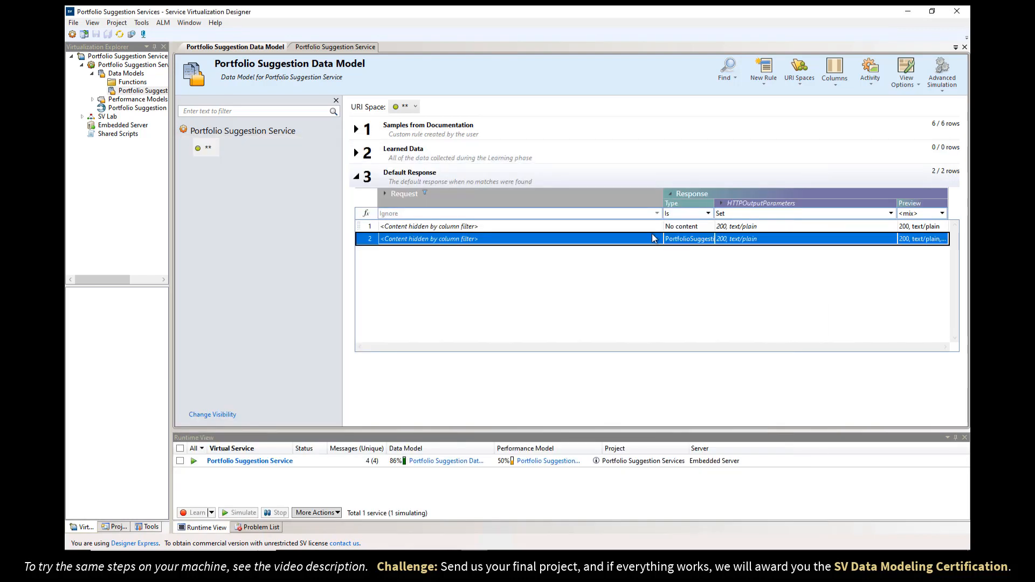
# Step: Move the PortfolioSuggestion row above the No content row in the Default Response rule and restart the simulation, checking the service's status
pyautogui.moveTo(371, 239); pyautogui.dragTo(374, 228)
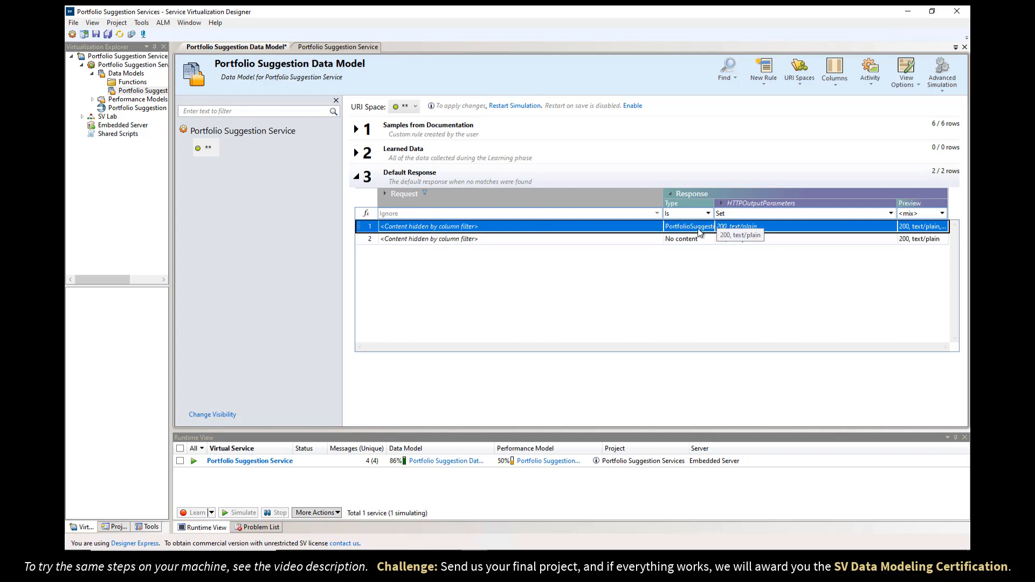
pyautogui.click(511, 107)
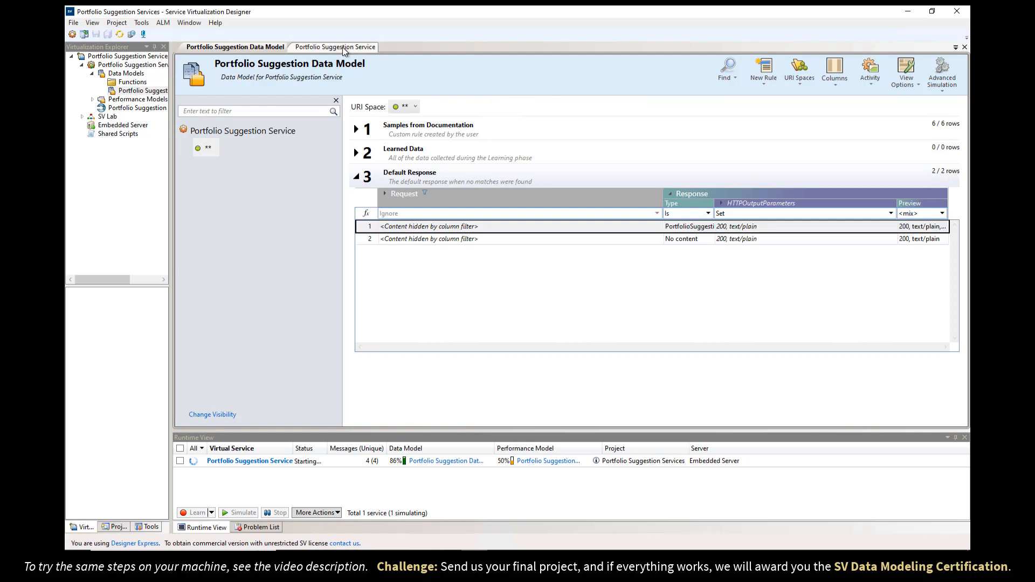
pyautogui.click(342, 47)
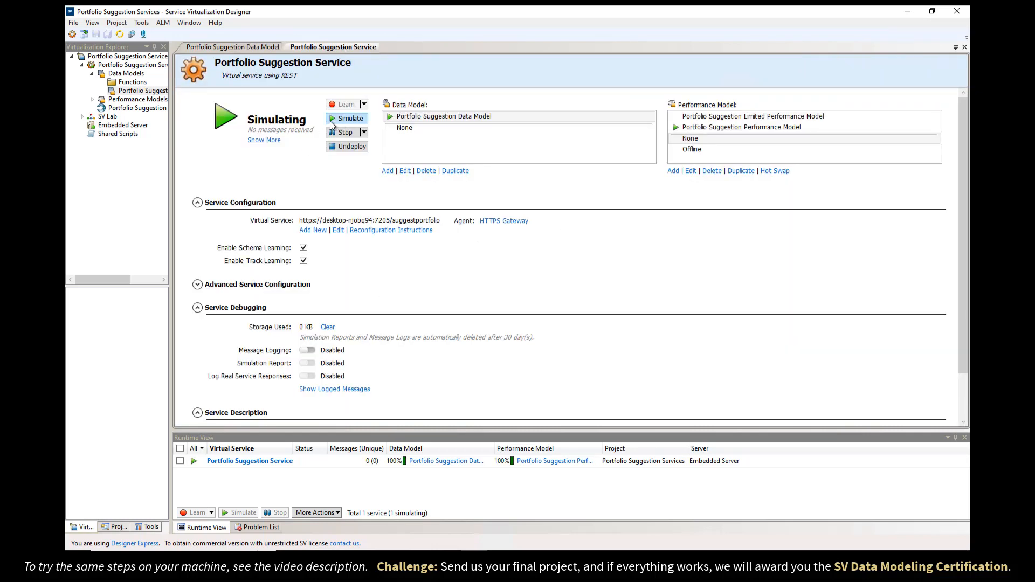
pyautogui.click(255, 47)
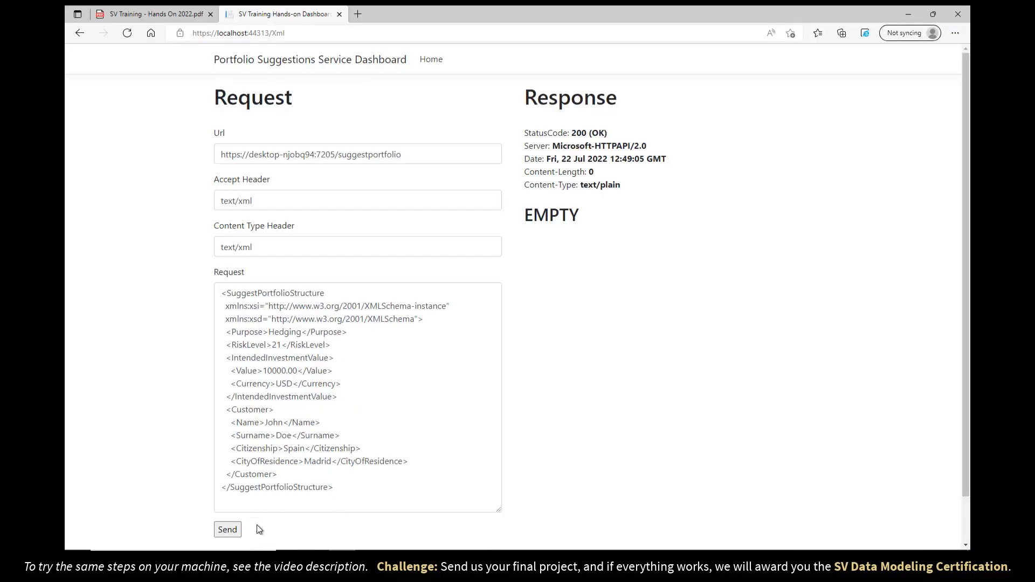
# Step: Switch to the service dashboard, resend the request with RiskLevel 21 and examine the values in the returned PortfolioSuggestion XML
pyautogui.click(227, 529)
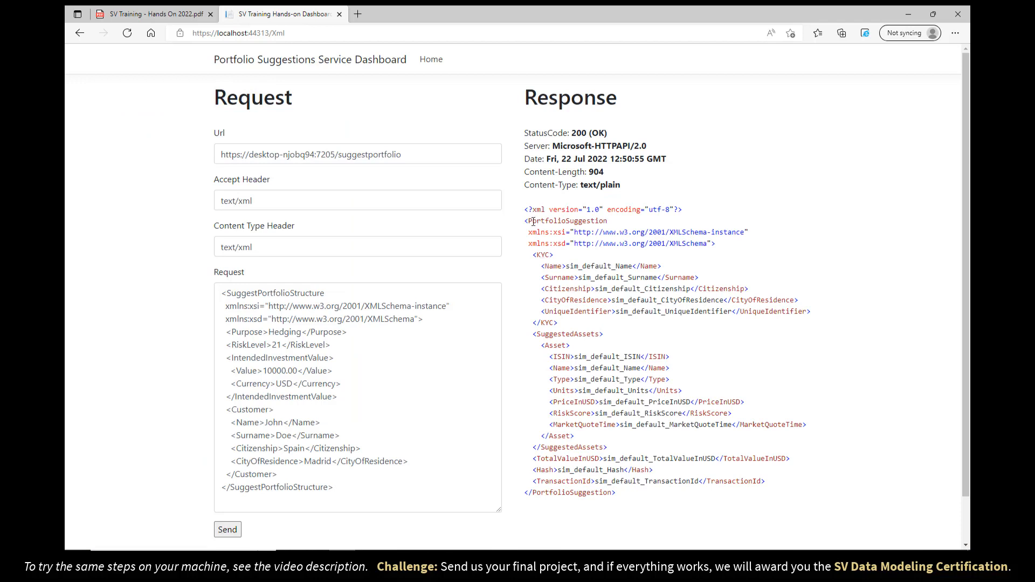
pyautogui.moveTo(533, 221); pyautogui.dragTo(607, 221)
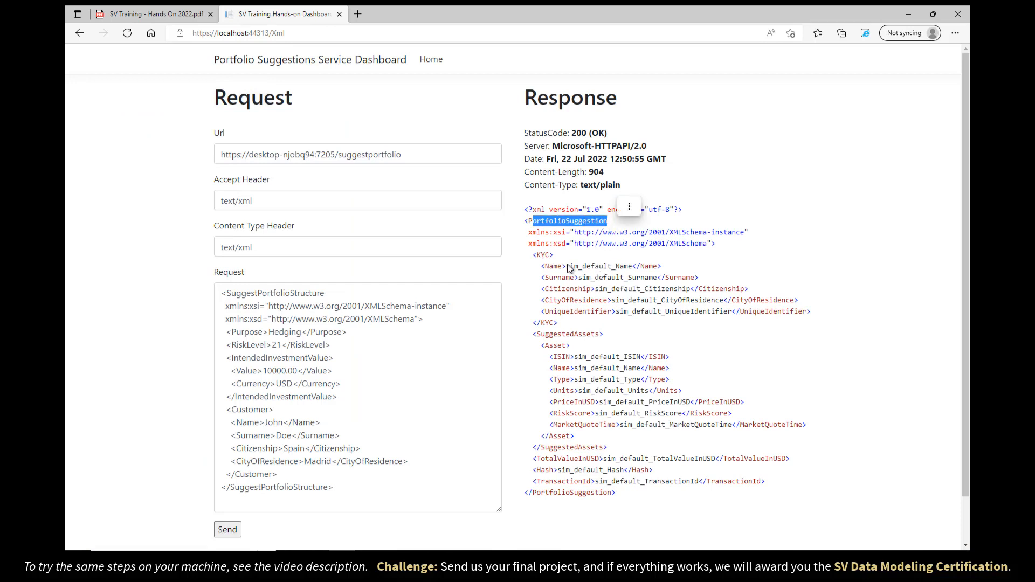
pyautogui.moveTo(566, 267); pyautogui.dragTo(636, 276)
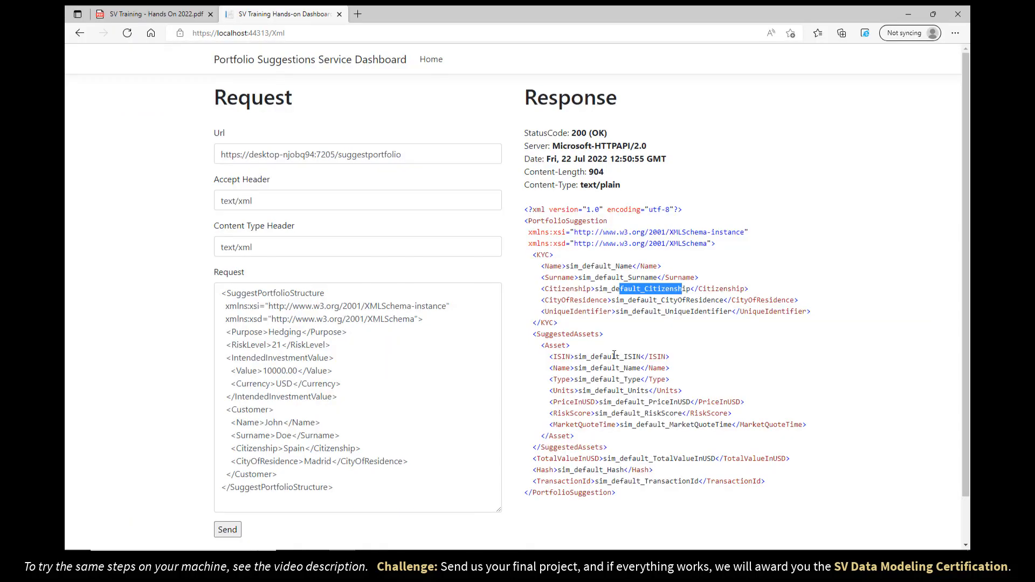
pyautogui.moveTo(612, 357); pyautogui.dragTo(640, 415)
pyautogui.click(581, 356)
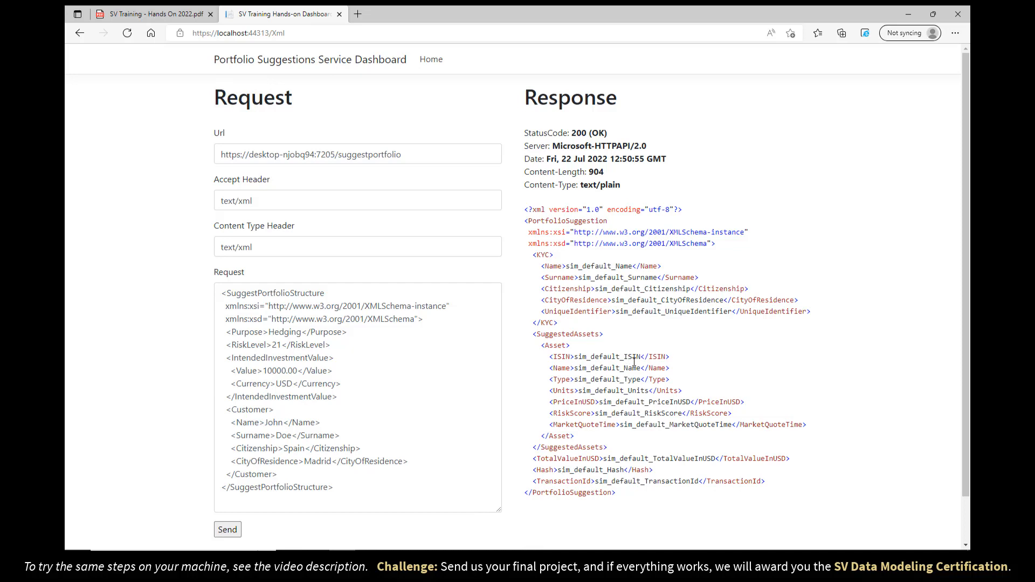
pyautogui.moveTo(536, 210); pyautogui.dragTo(693, 458)
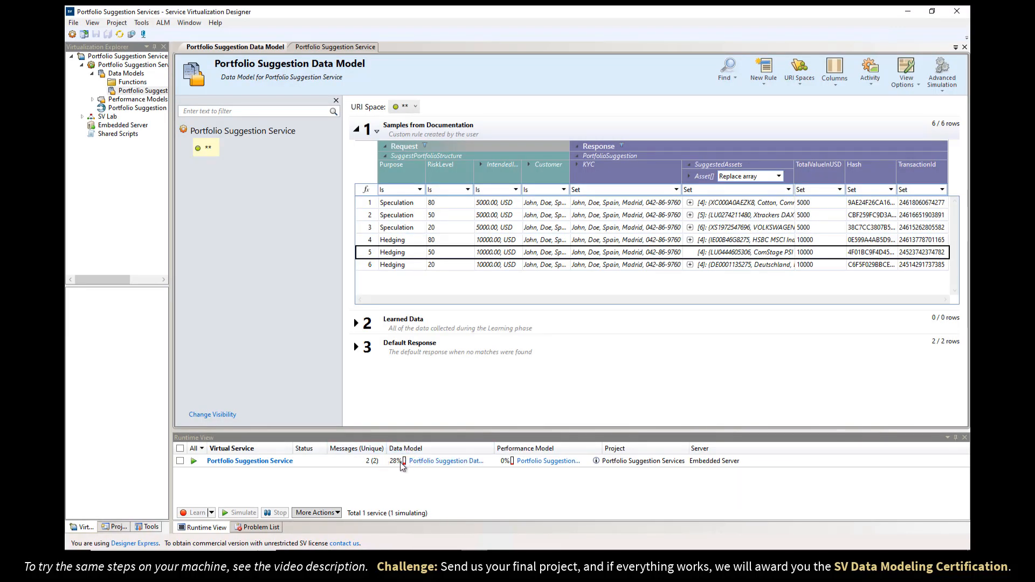
# Step: Check the data model and performance model simulation accuracy of Portfolio Suggestion Service in Service Virtualization Designer, then return to the dashboard
pyautogui.moveTo(400, 462)
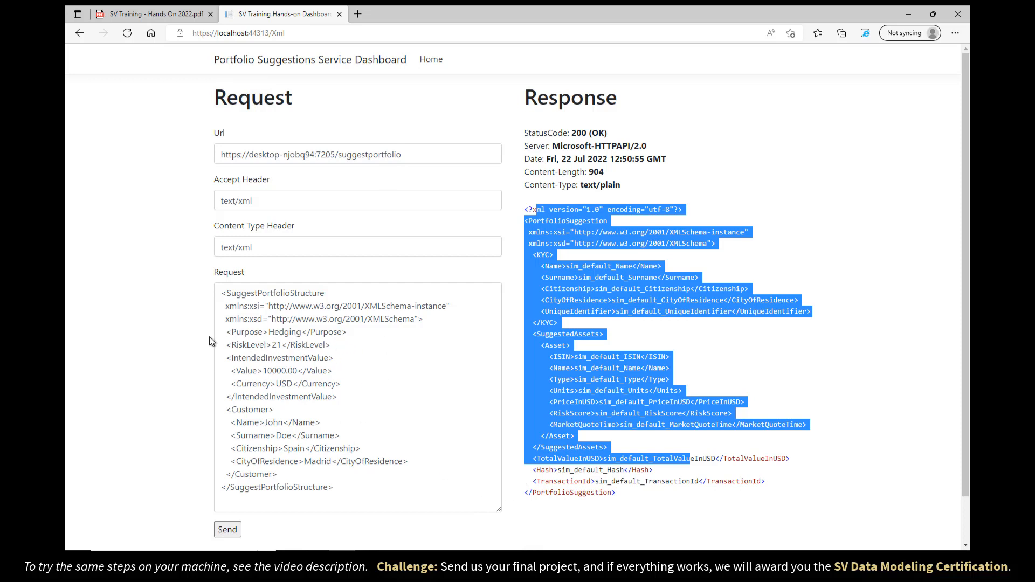
pyautogui.hotkey('alt', 'Tab')
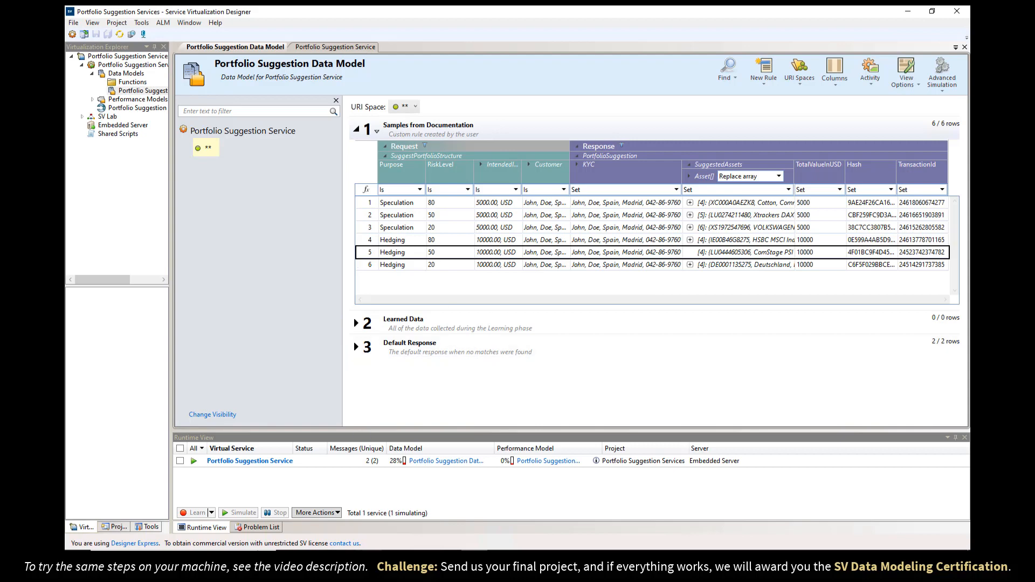
pyautogui.hotkey('alt', 'Tab')
# Step: Set the RiskLevel in the request XML to 20, send the request and check the service's simulation accuracy in Service Virtualization Designer
pyautogui.doubleClick(276, 345)
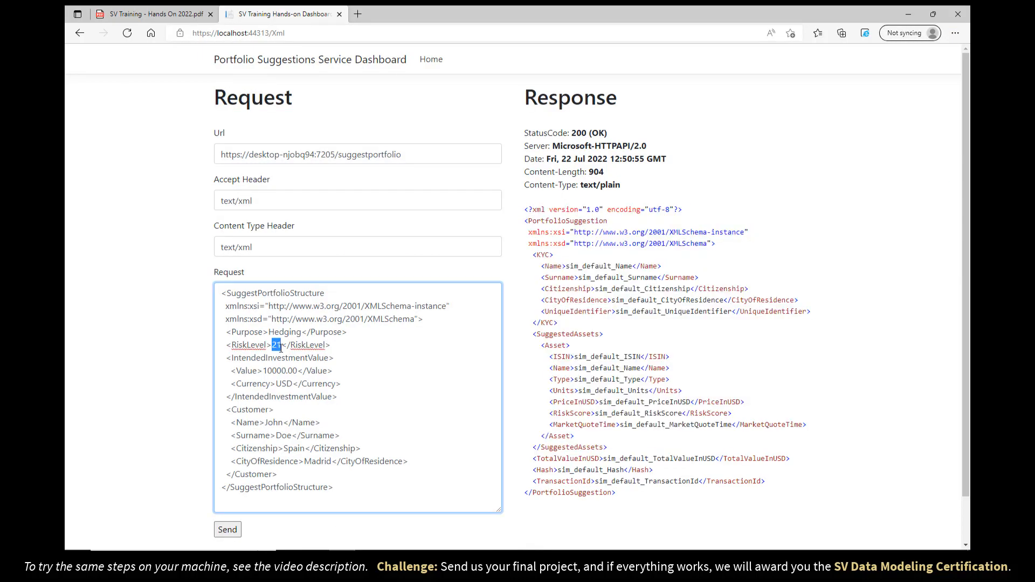
pyautogui.write('20')
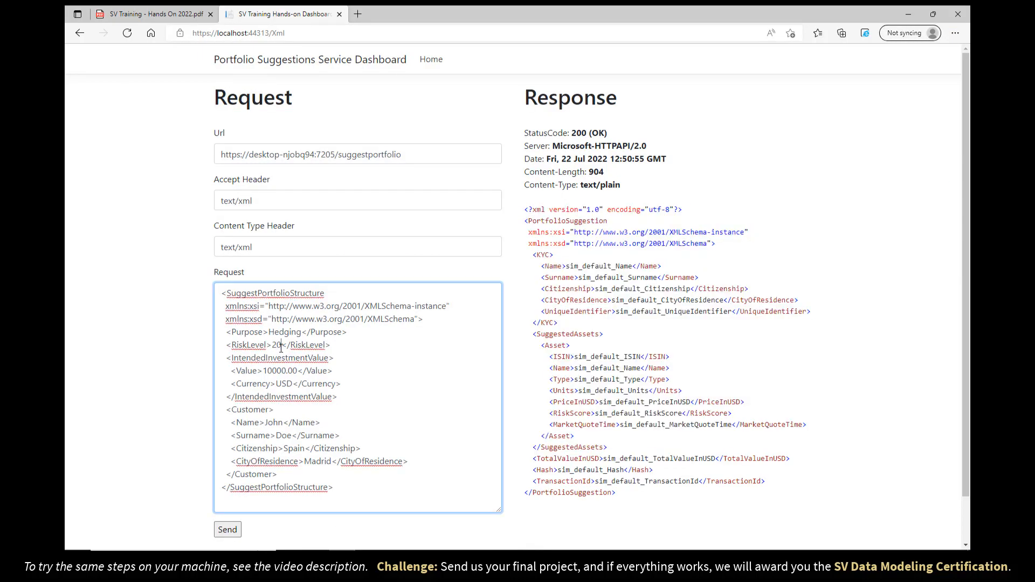
pyautogui.click(227, 530)
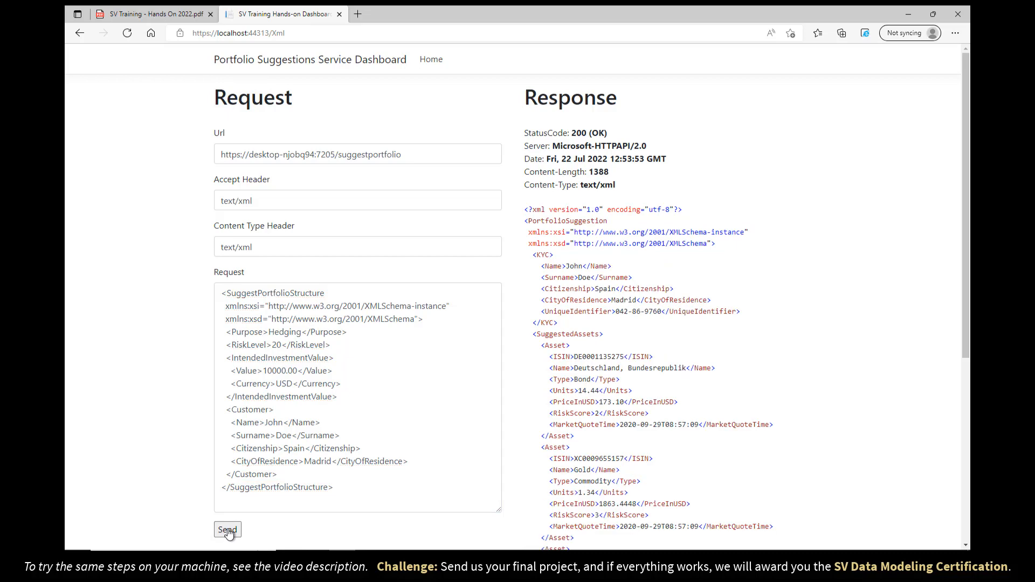
pyautogui.click(474, 561)
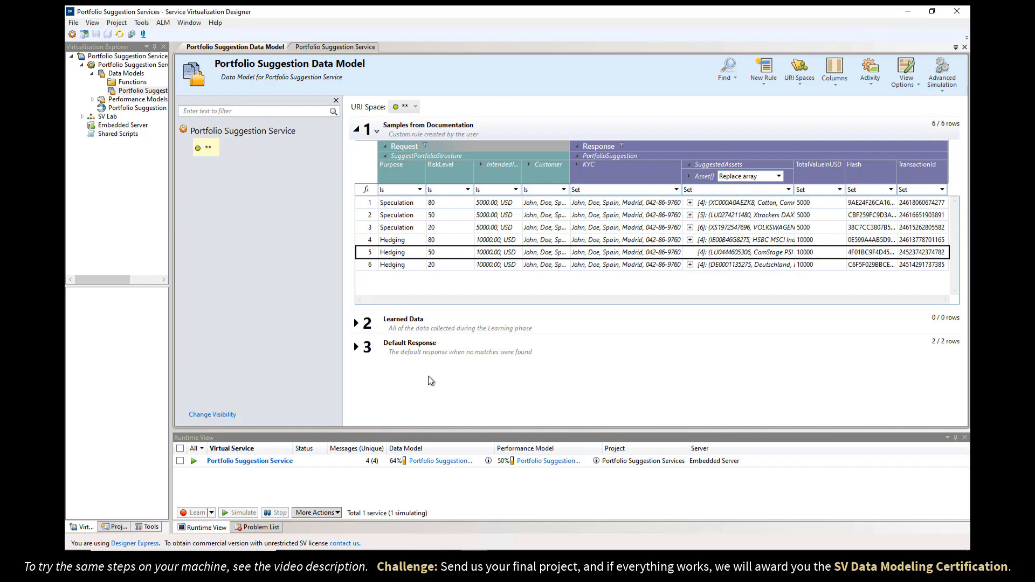
# Step: Check the Content Type instruction in the training PDF, then set the dashboard request's RiskLevel to 21 and send it
pyautogui.hotkey('alt', 'Tab')
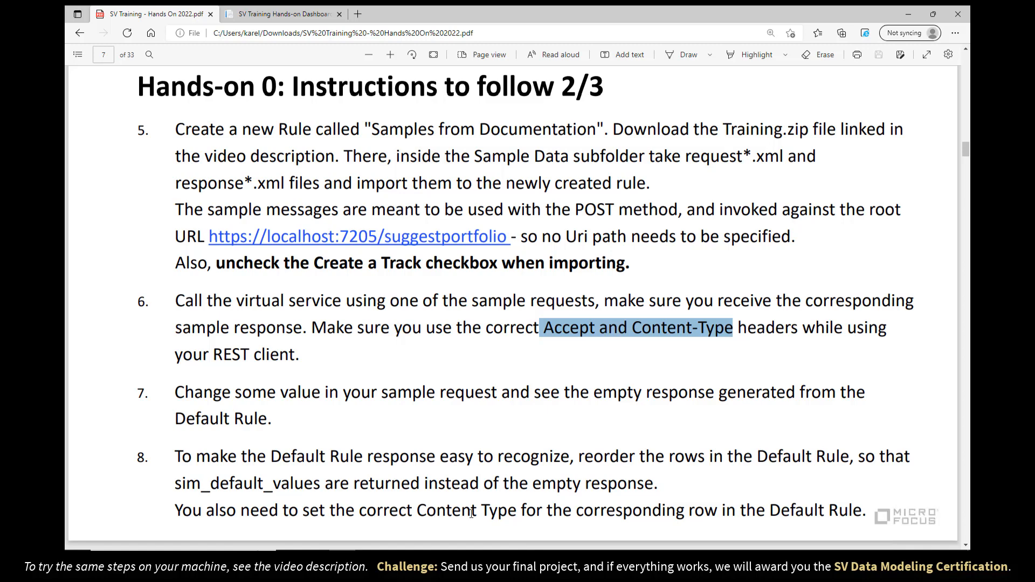
pyautogui.moveTo(418, 510); pyautogui.dragTo(507, 510)
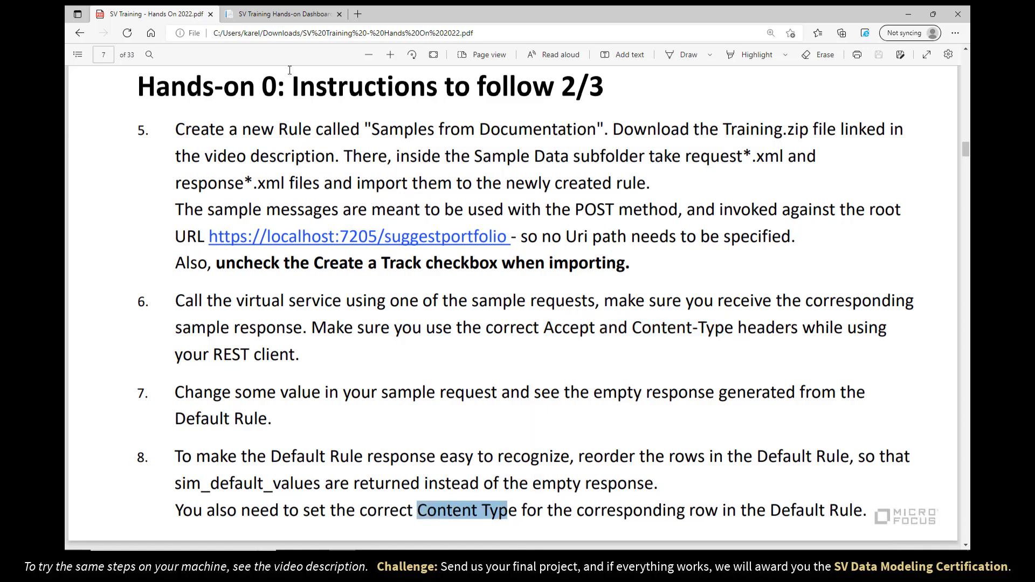
pyautogui.click(280, 14)
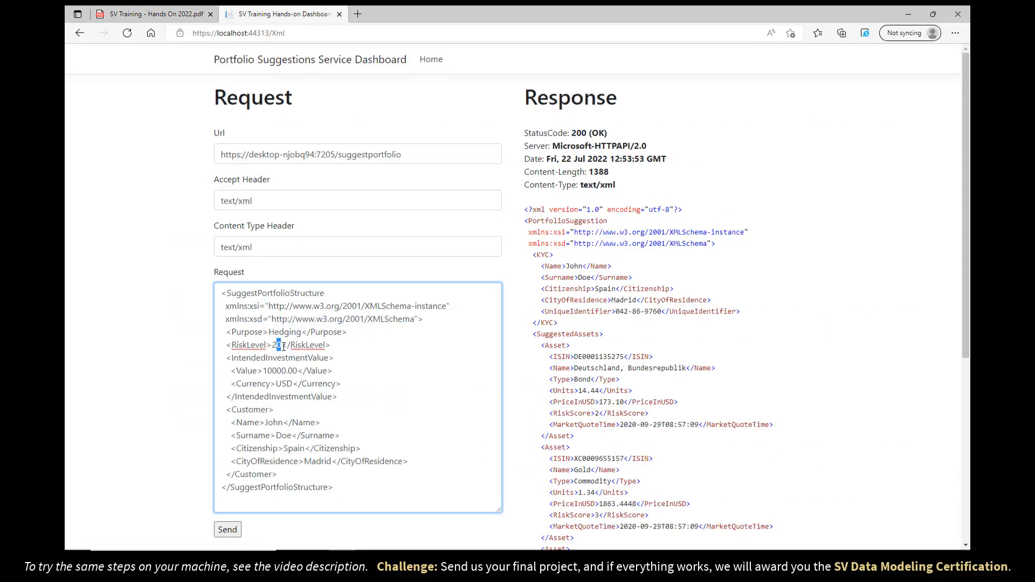
pyautogui.write('1')
pyautogui.click(228, 534)
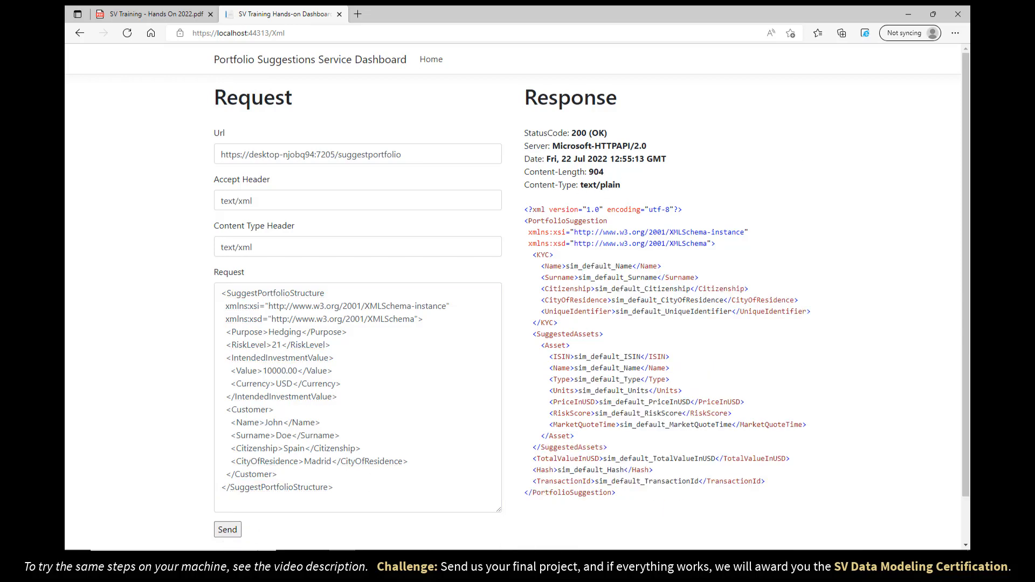
# Step: In Service Virtualization Designer, set the Content-Type header of the Default Response rule's PortfolioSuggestion row to text/xml and restart the simulation
pyautogui.hotkey('alt', 'Tab')
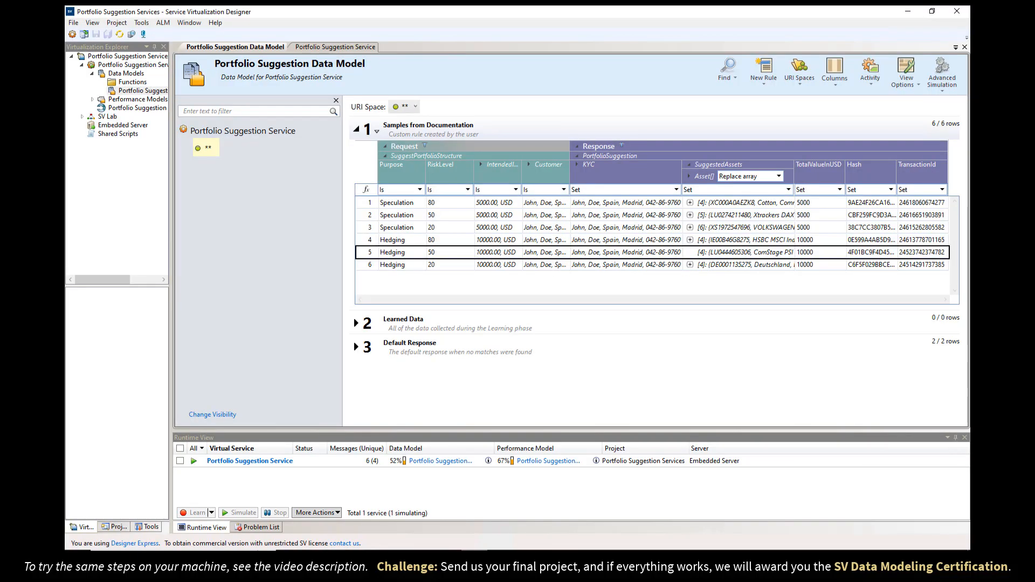
pyautogui.click(356, 347)
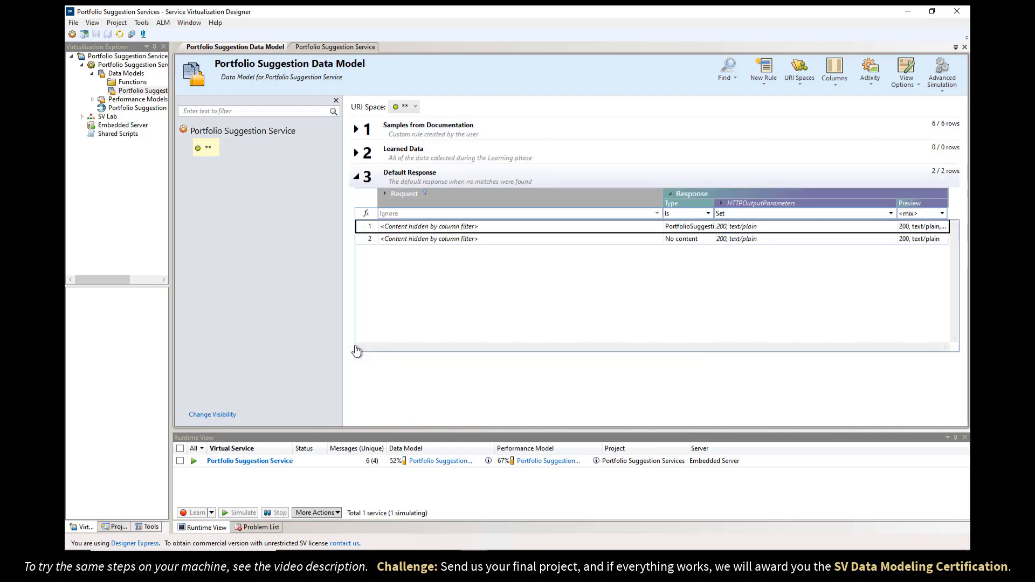
pyautogui.click(721, 204)
pyautogui.click(776, 245)
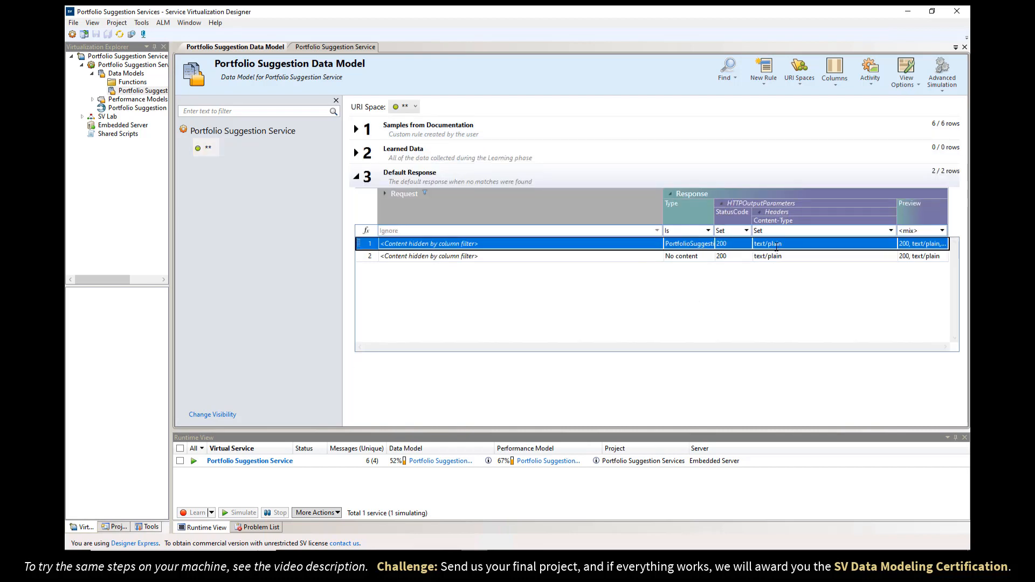
pyautogui.doubleClick(776, 245)
pyautogui.write('xml')
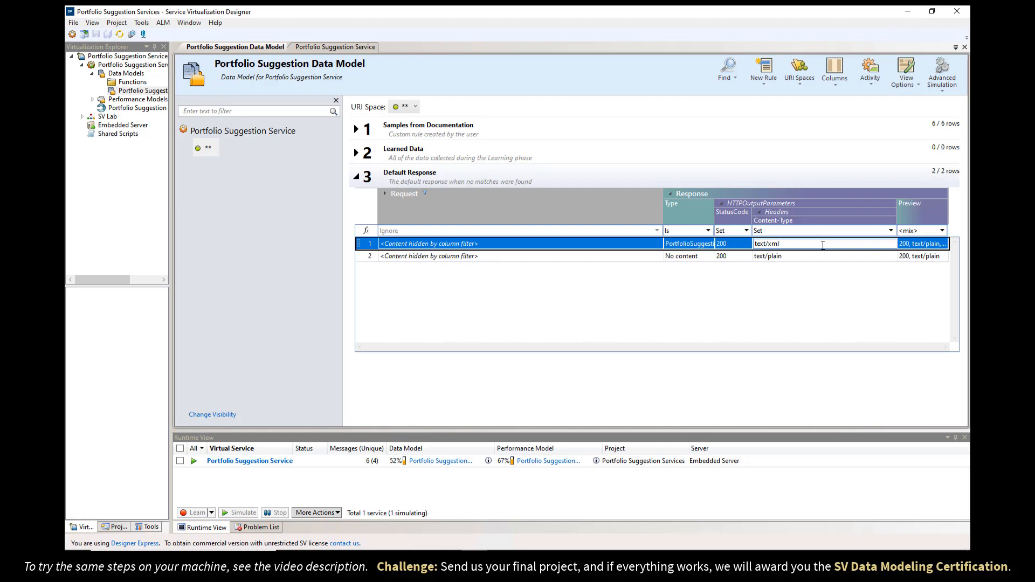
pyautogui.press('Return')
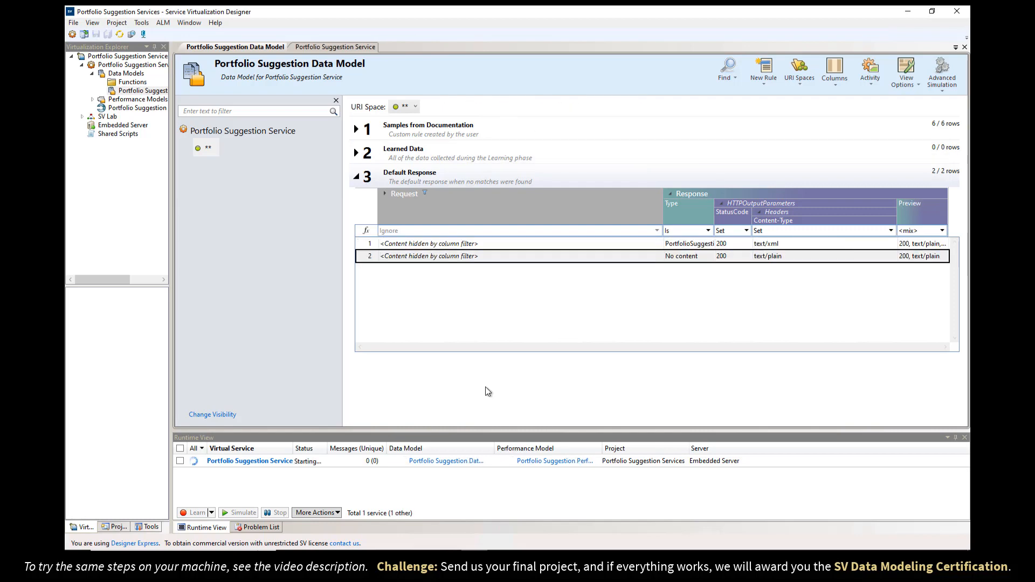
# Step: Switch to the service dashboard, resend the request with RiskLevel 21 and check the response's Content-Type
pyautogui.hotkey('alt', 'Tab')
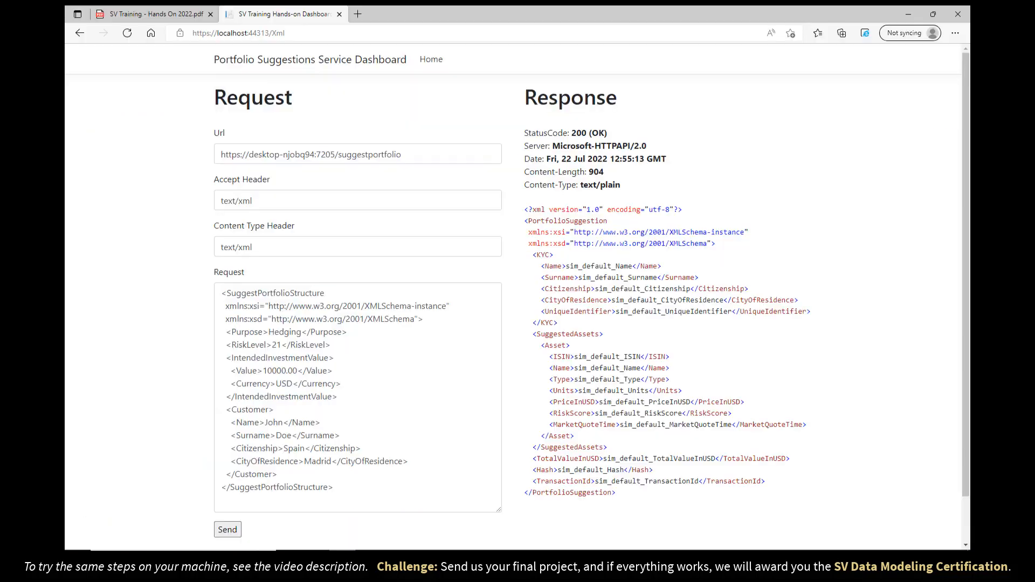
pyautogui.click(227, 529)
pyautogui.moveTo(585, 185); pyautogui.dragTo(626, 183)
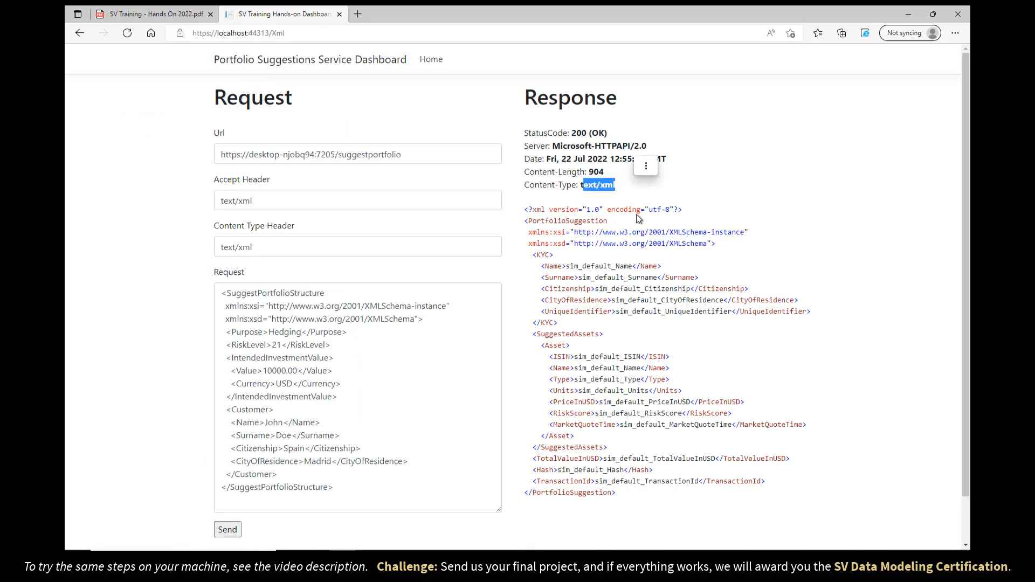
# Step: Review instruction 8 in the training PDF about reordering the Default Rule rows and setting the Content Type
pyautogui.hotkey('ctrl', 'Tab')
pyautogui.click(174, 457)
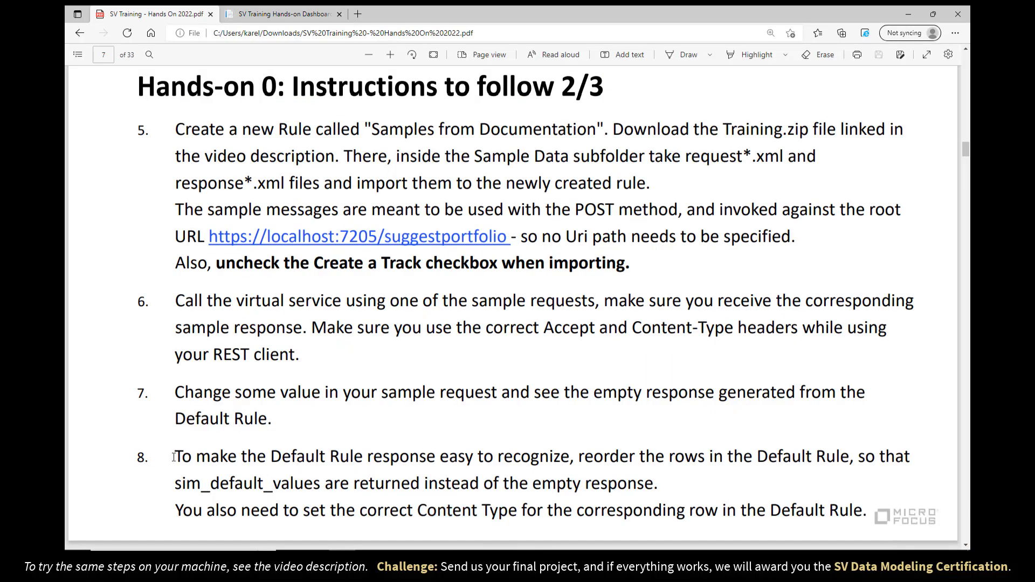
pyautogui.moveTo(173, 457); pyautogui.dragTo(627, 518)
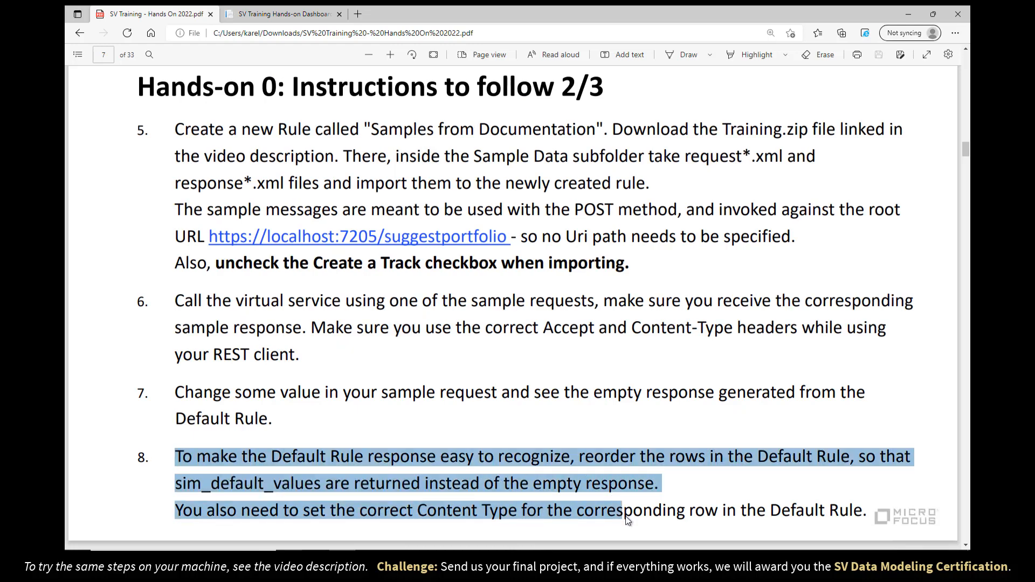